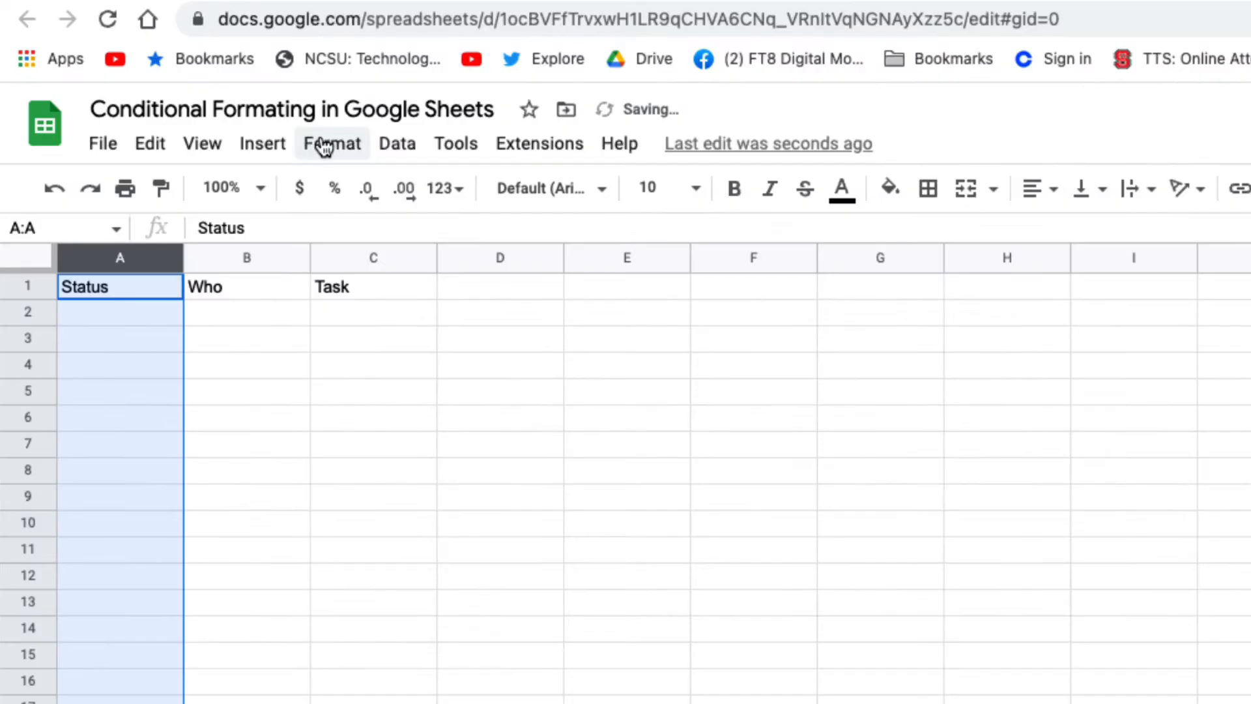
Create a conditional formatting rule for the Status column that fills cells light gray when they are empty.
left_click(202, 145)
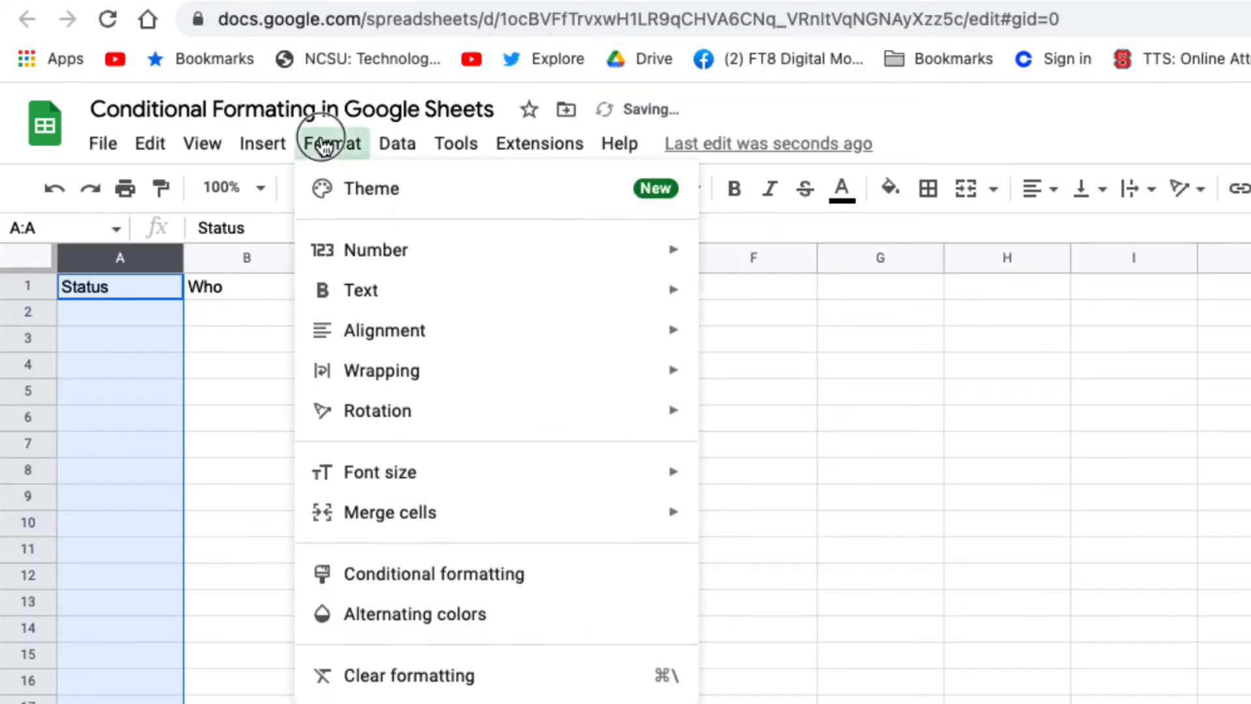
left_click(427, 583)
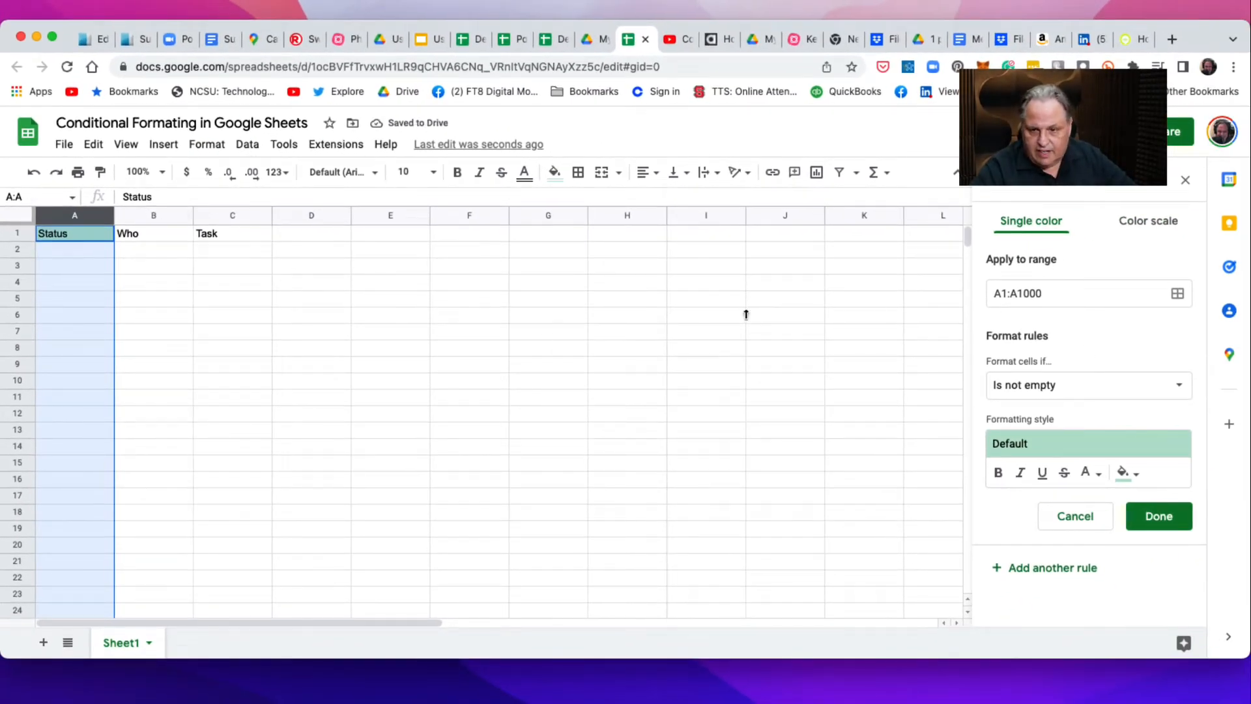
left_click(1093, 387)
left_click(1050, 360)
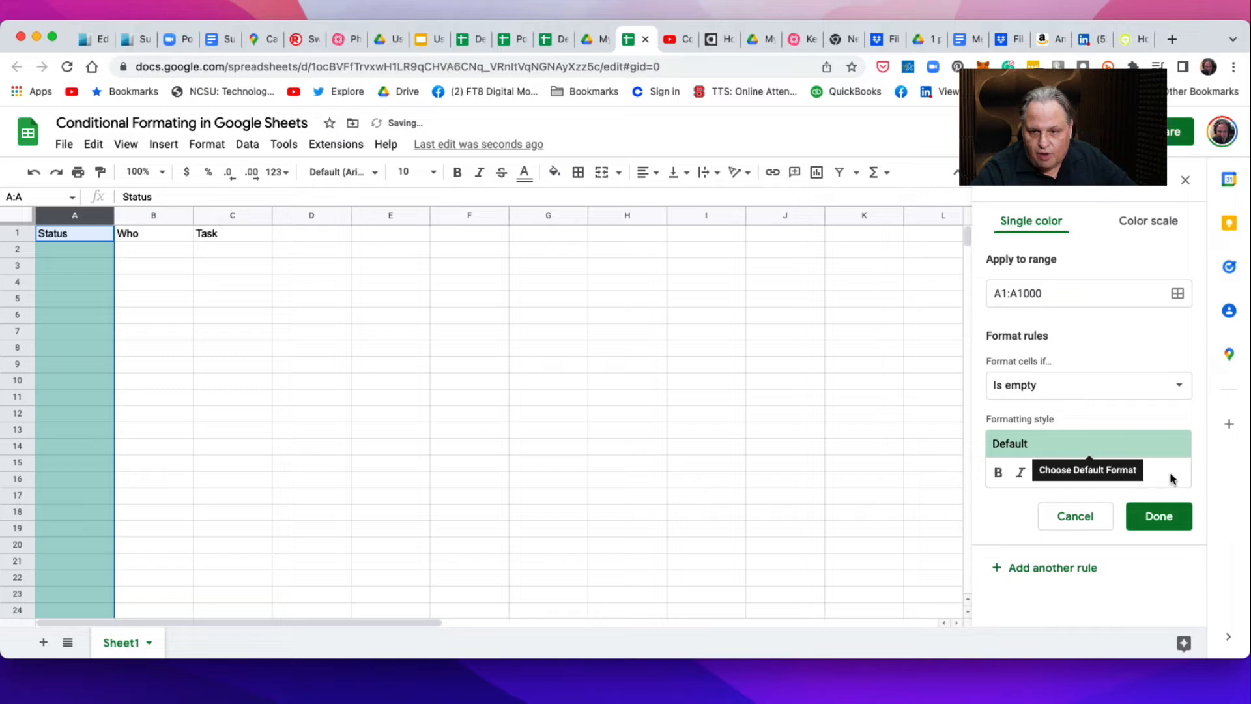
left_click(1124, 473)
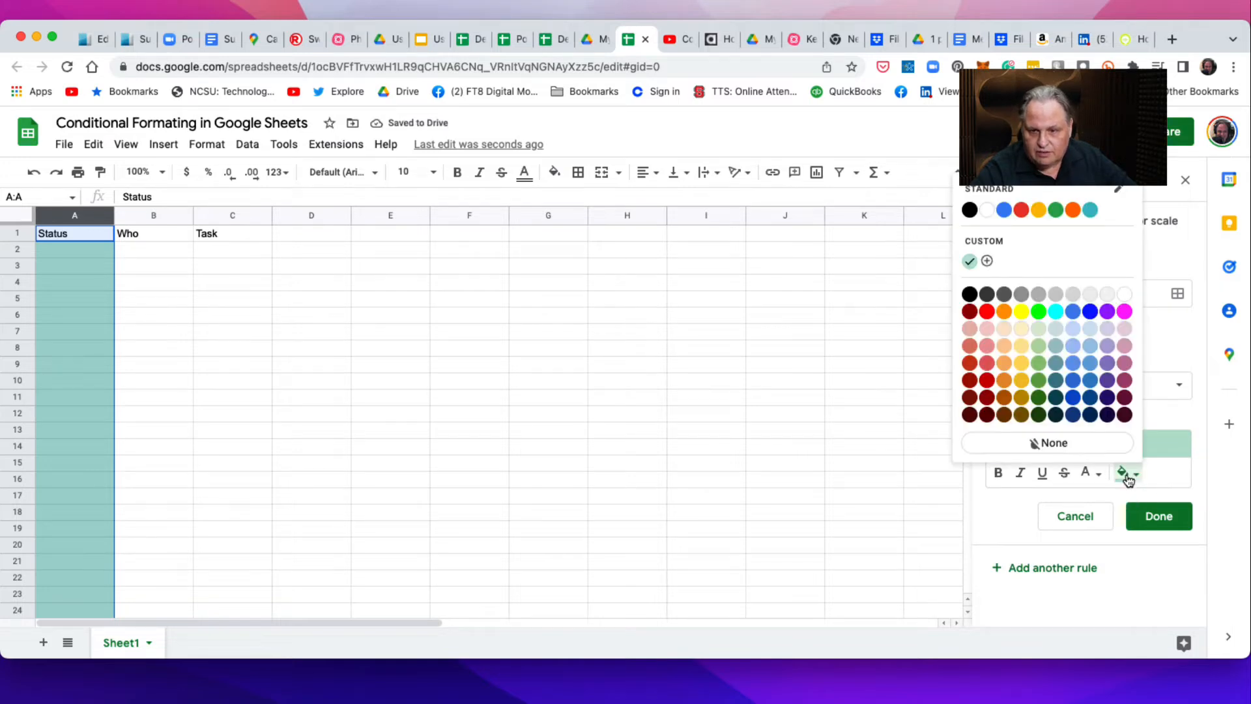
left_click(1090, 328)
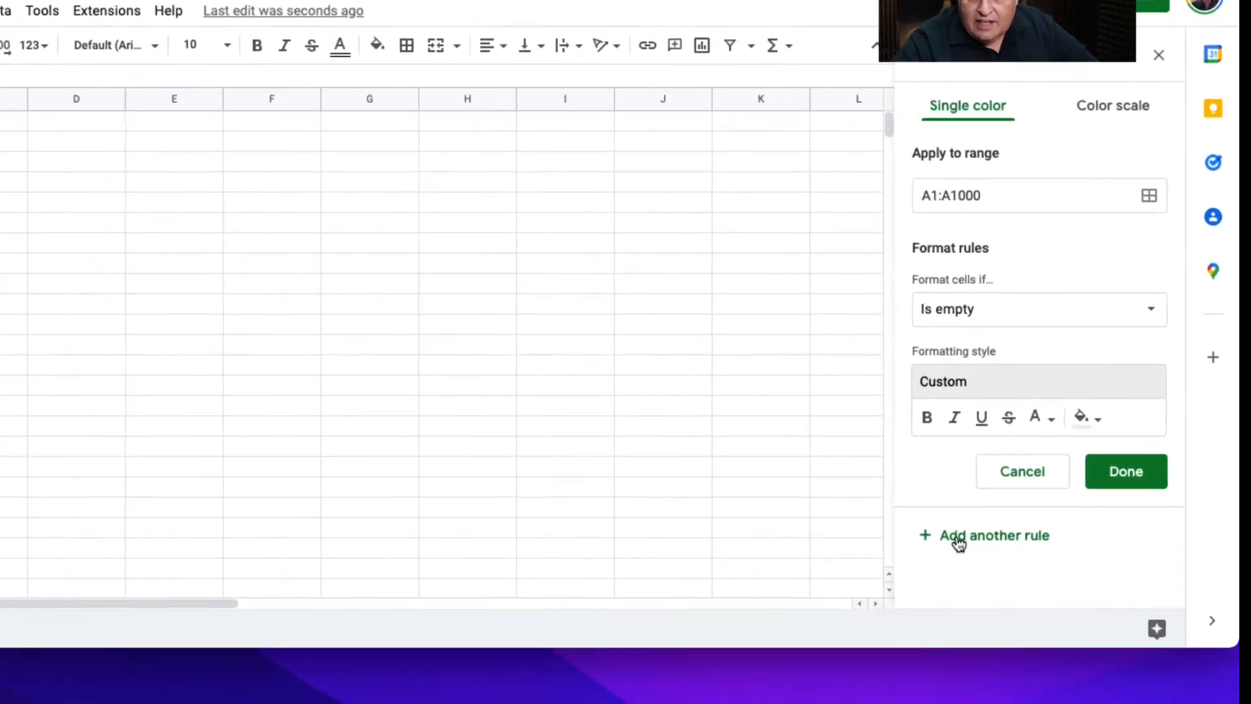
Add a second Status column rule that fills cells red when the text contains "not started".
left_click(907, 515)
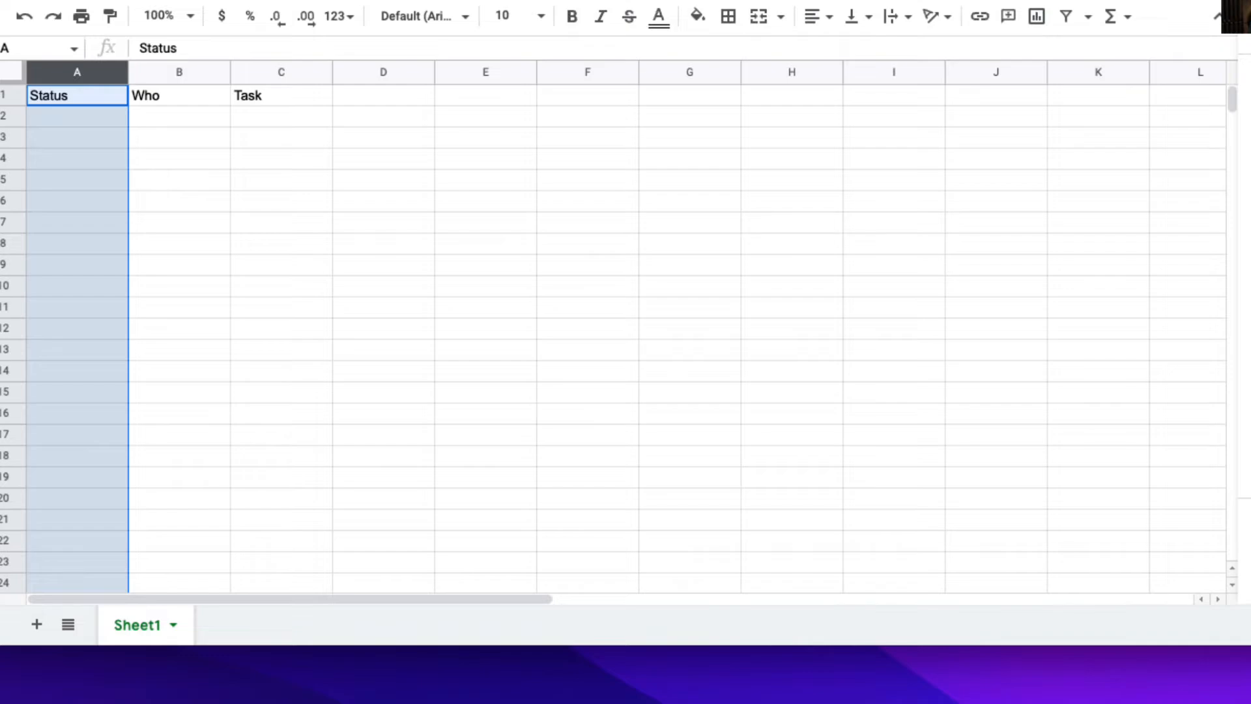
left_click(1192, 273)
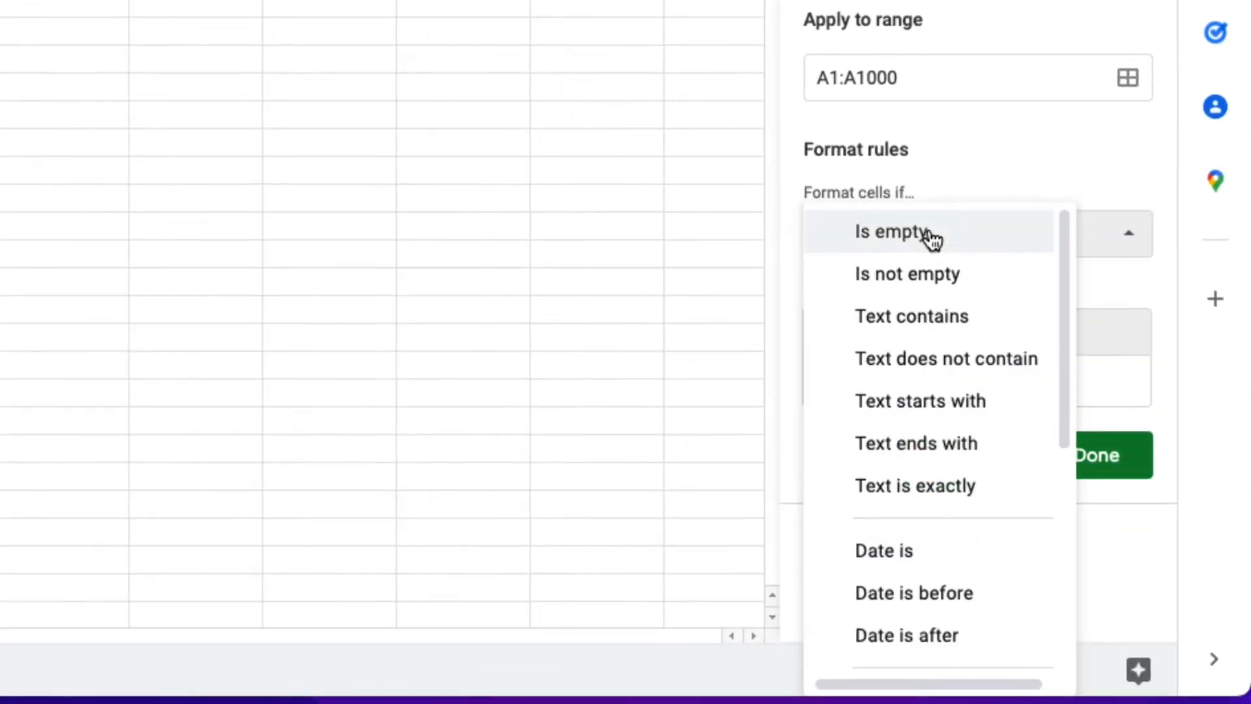
left_click(924, 324)
left_click(878, 302)
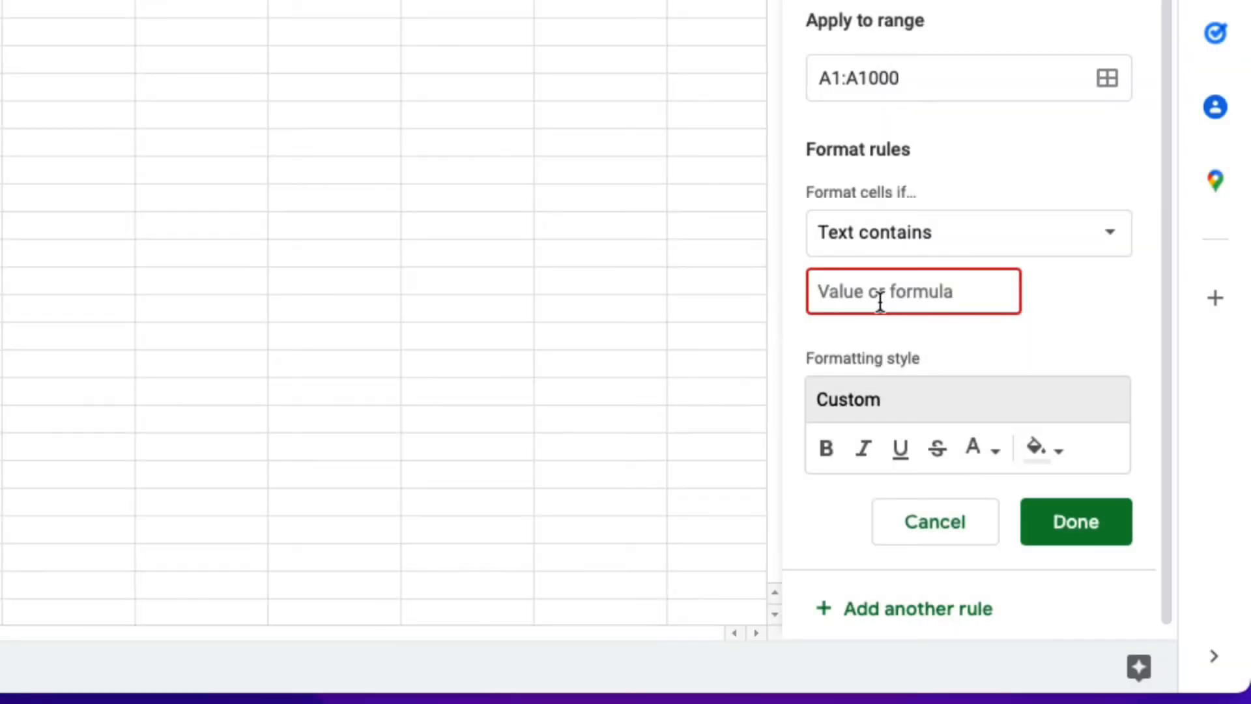
type("no")
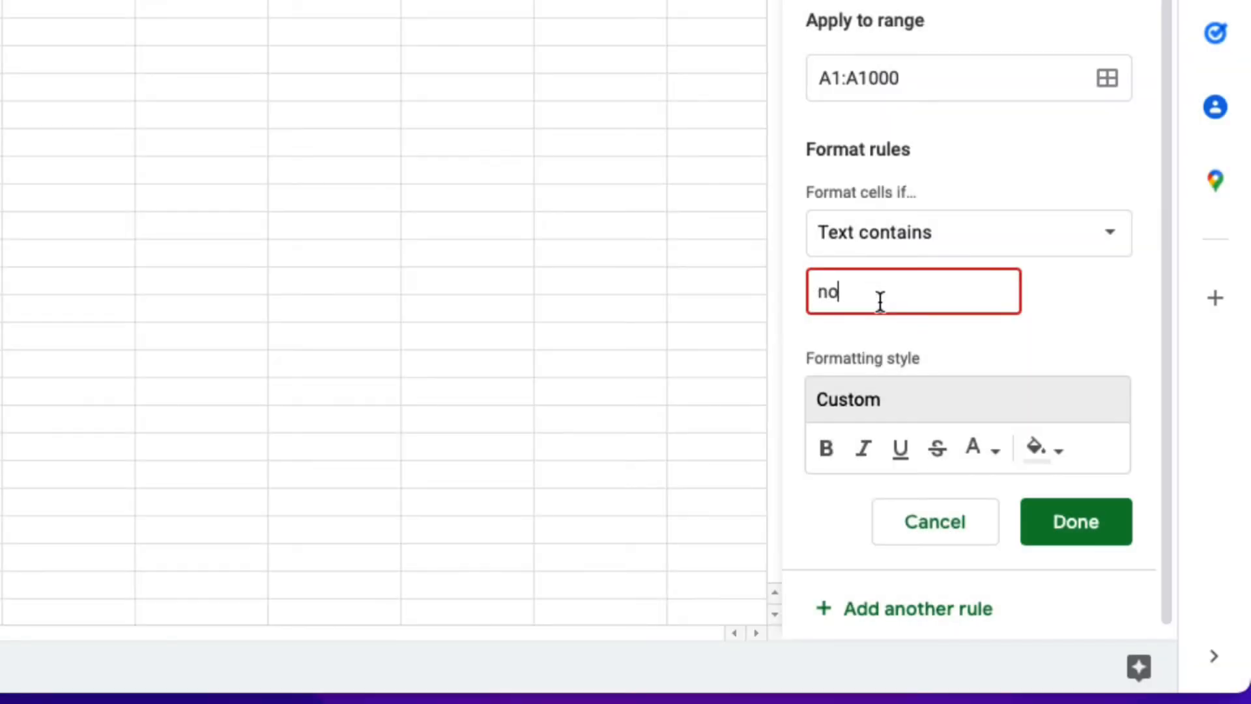
type("t started")
left_click(1044, 450)
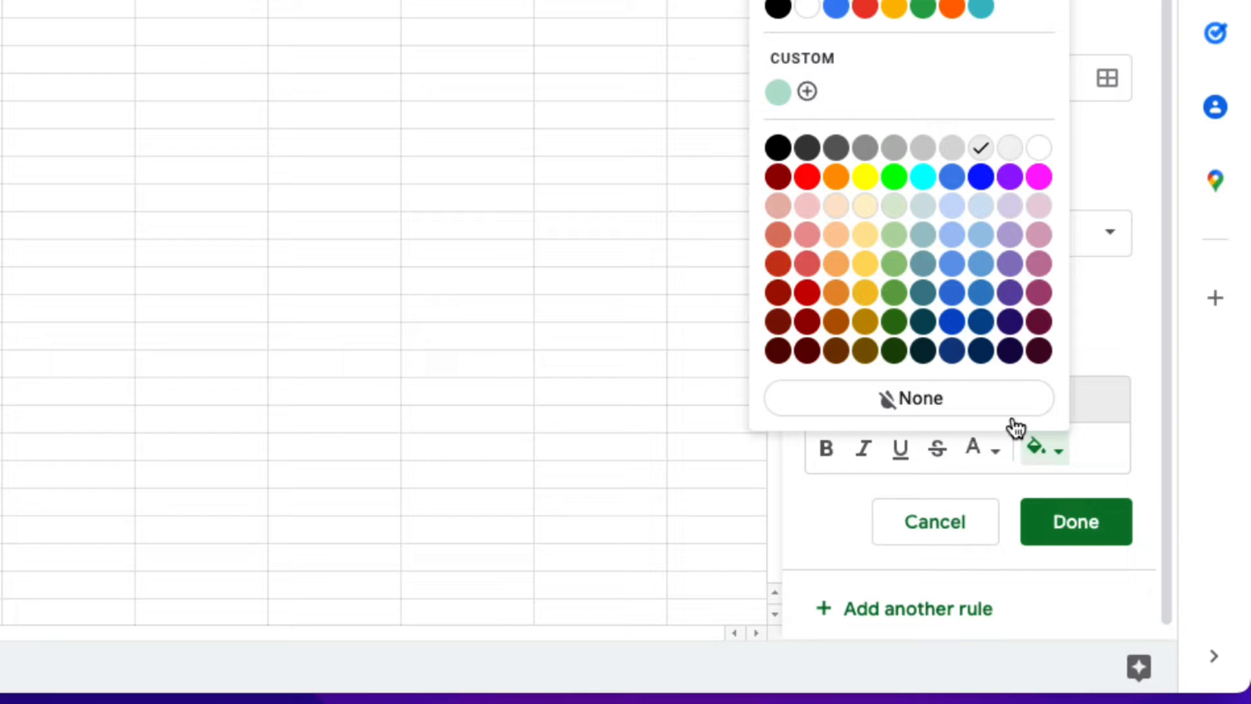
left_click(807, 178)
Add another rule for A1:A1000 that fills cells yellow when the text contains "in process".
left_click(911, 617)
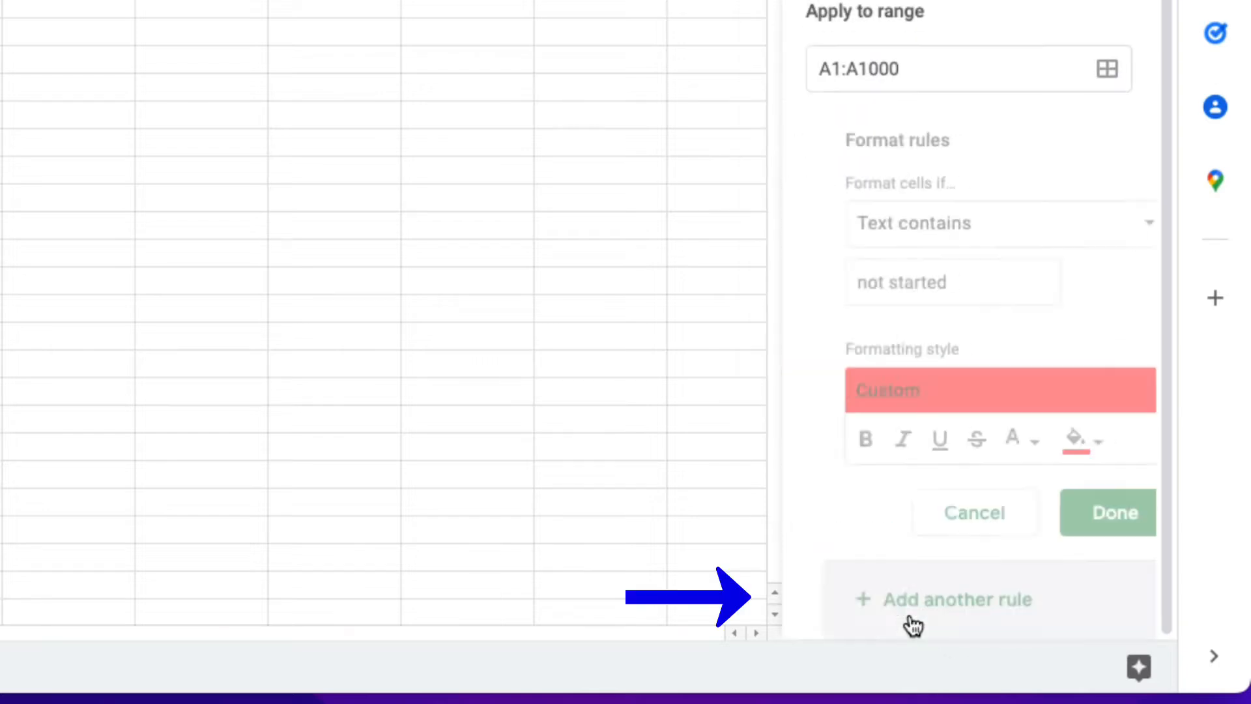
left_click(851, 285)
key("BackSpace")
key("BackSpace")
key("BackSpace")
key("BackSpace")
left_click_drag(880, 286, 784, 284)
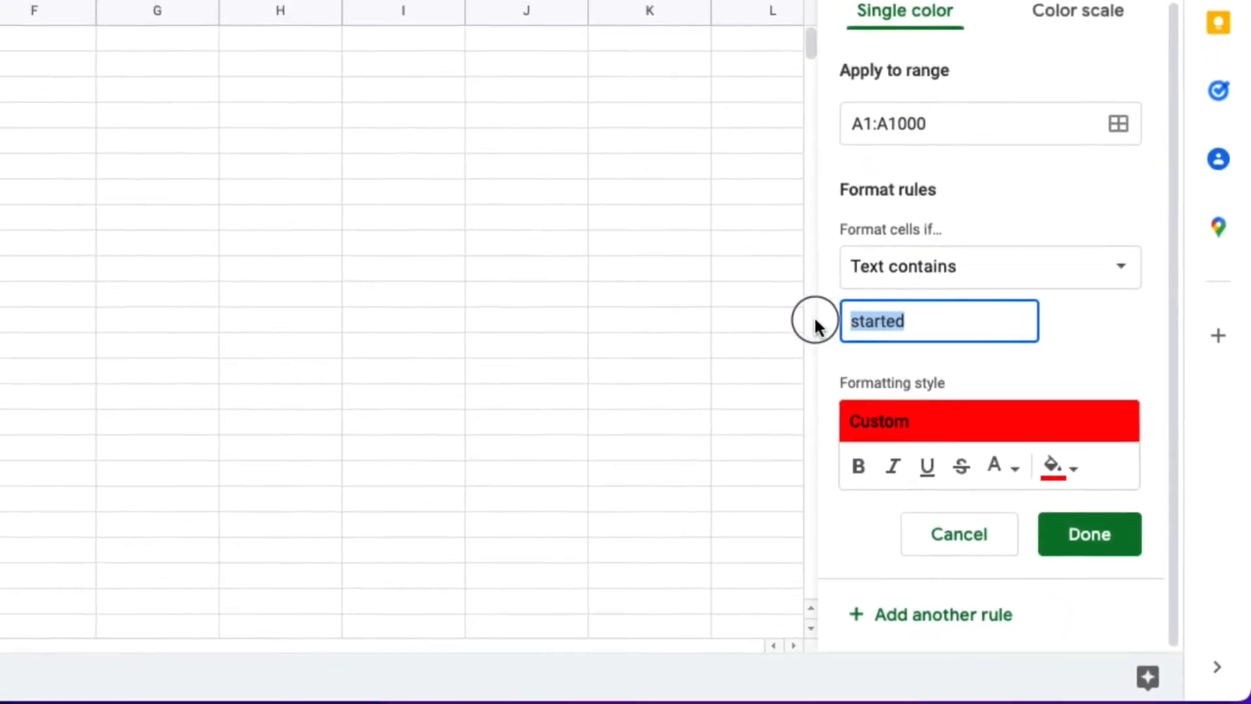
type("in")
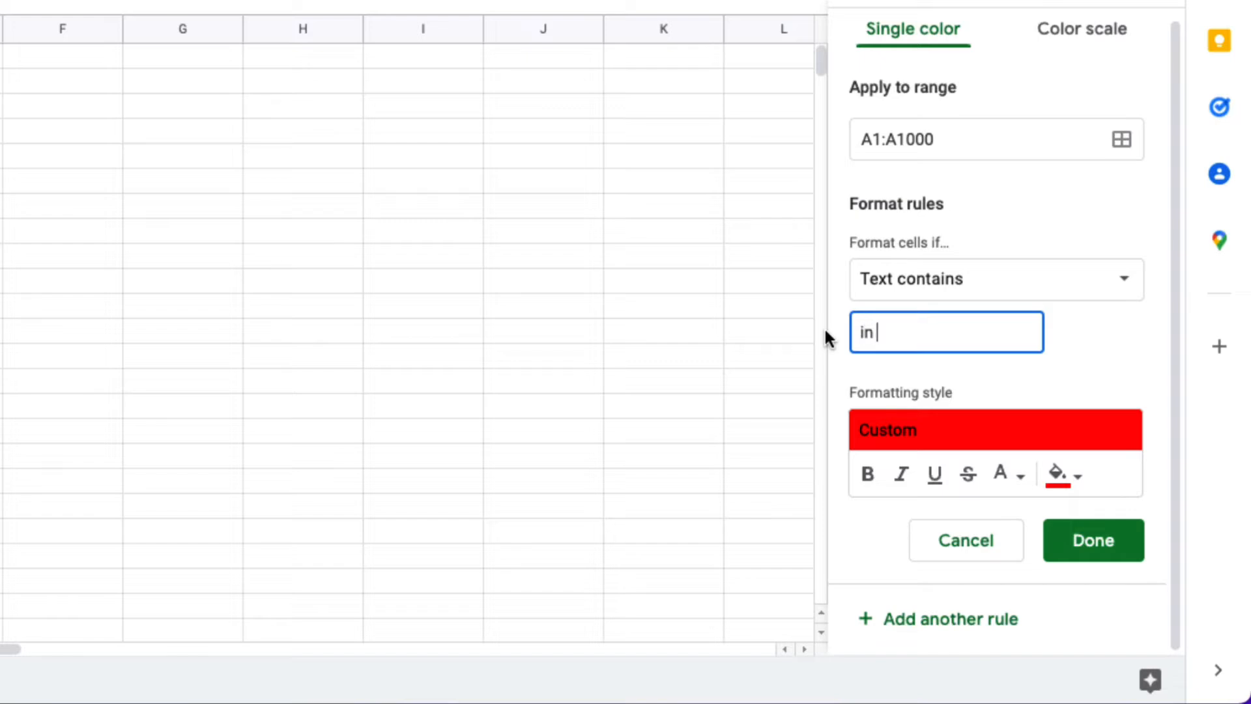
type(" process")
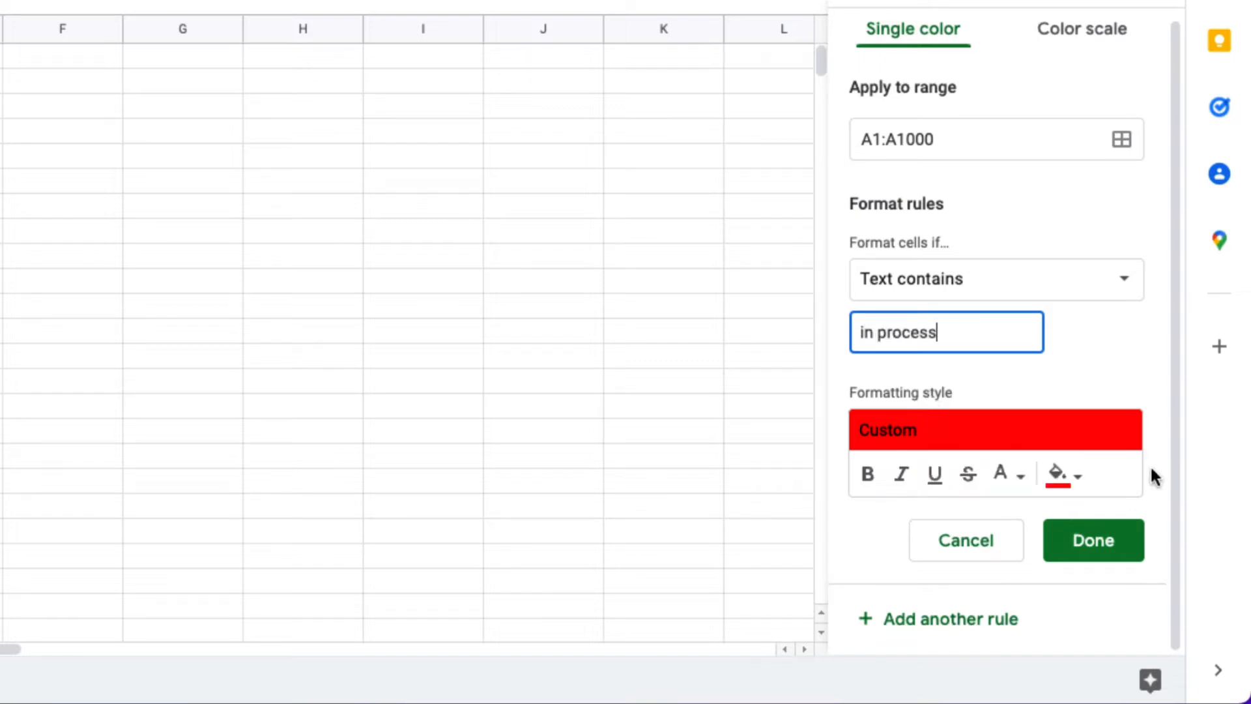
left_click(1059, 475)
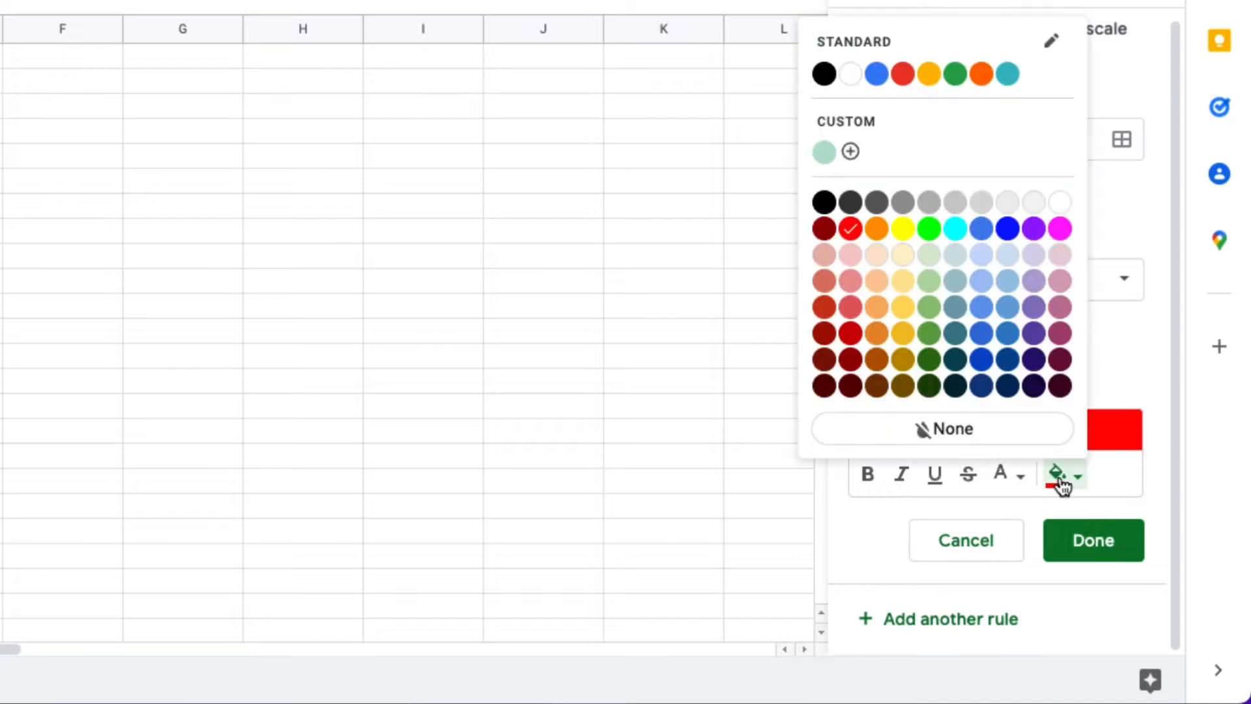
left_click(903, 229)
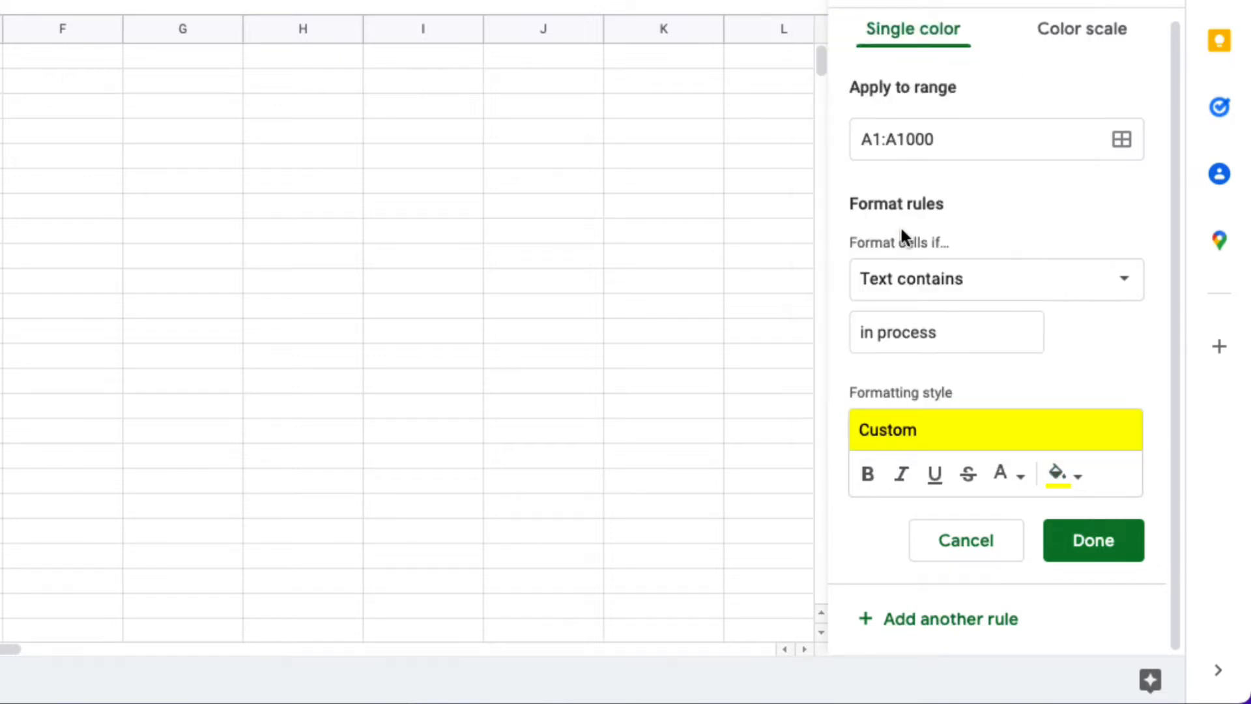
Add a final rule that fills cells bright green when the text contains "completed", and finish editing the rules.
left_click(960, 631)
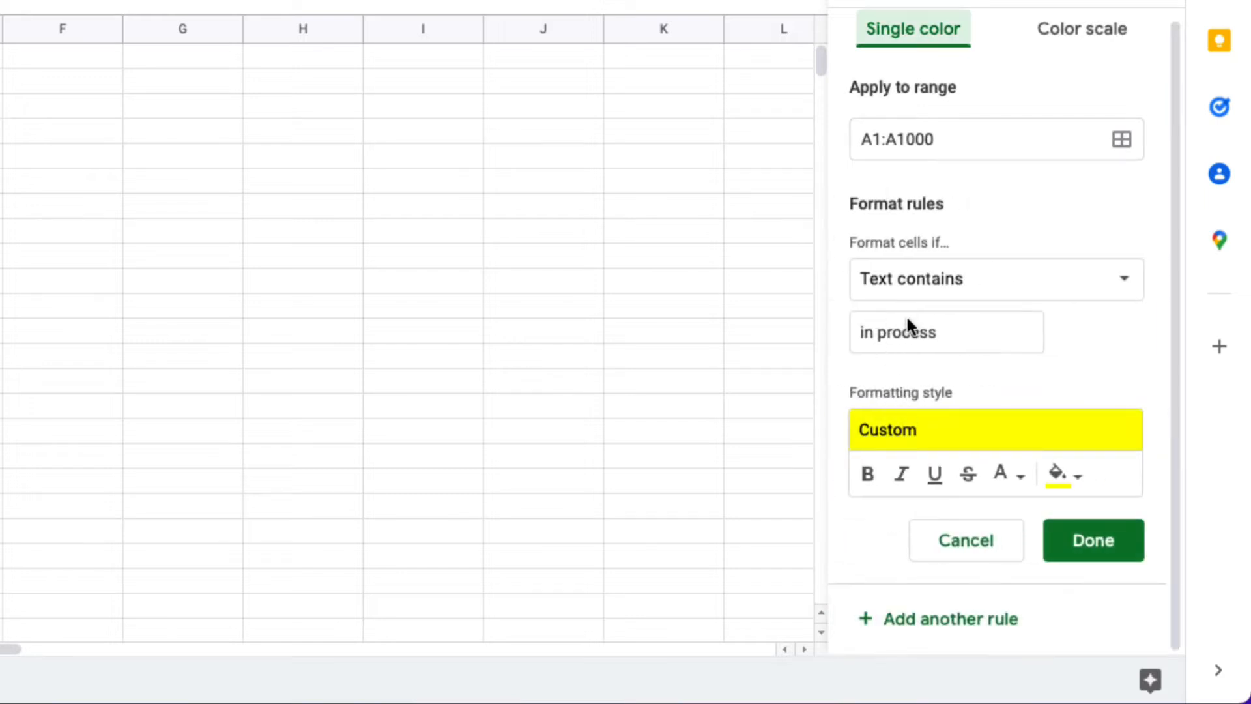
left_click(936, 326)
left_click_drag(950, 330, 827, 330)
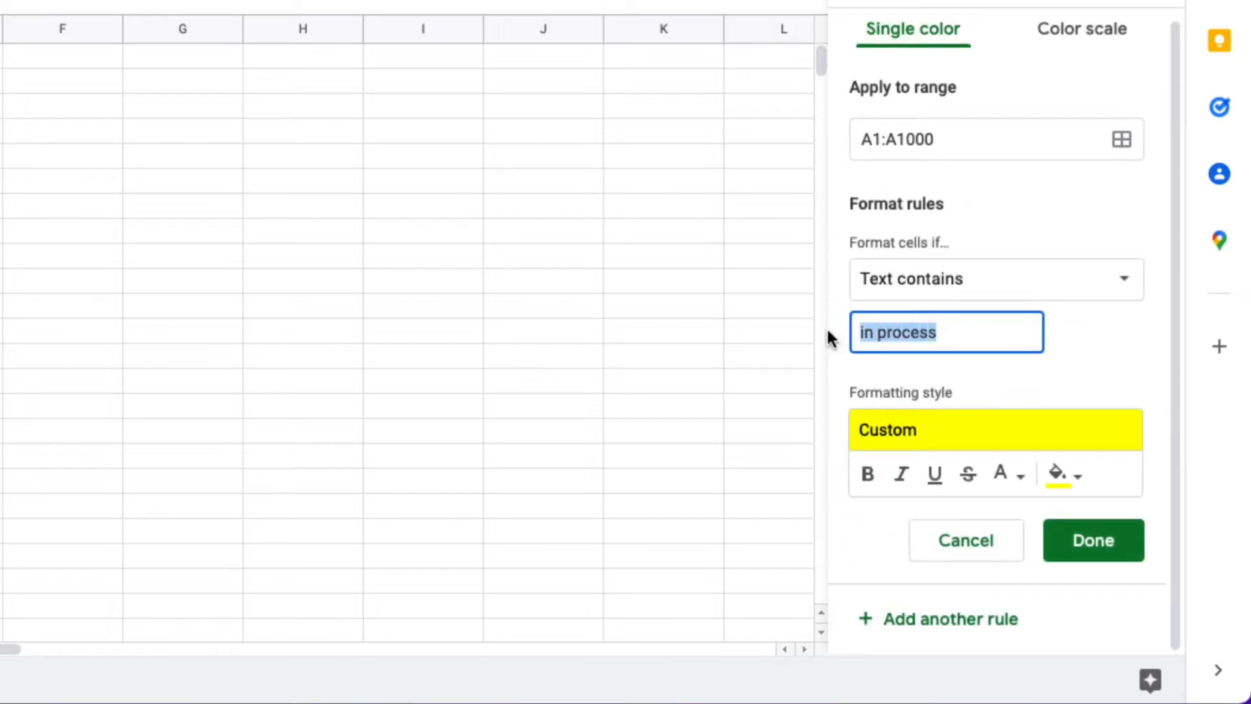
type("com")
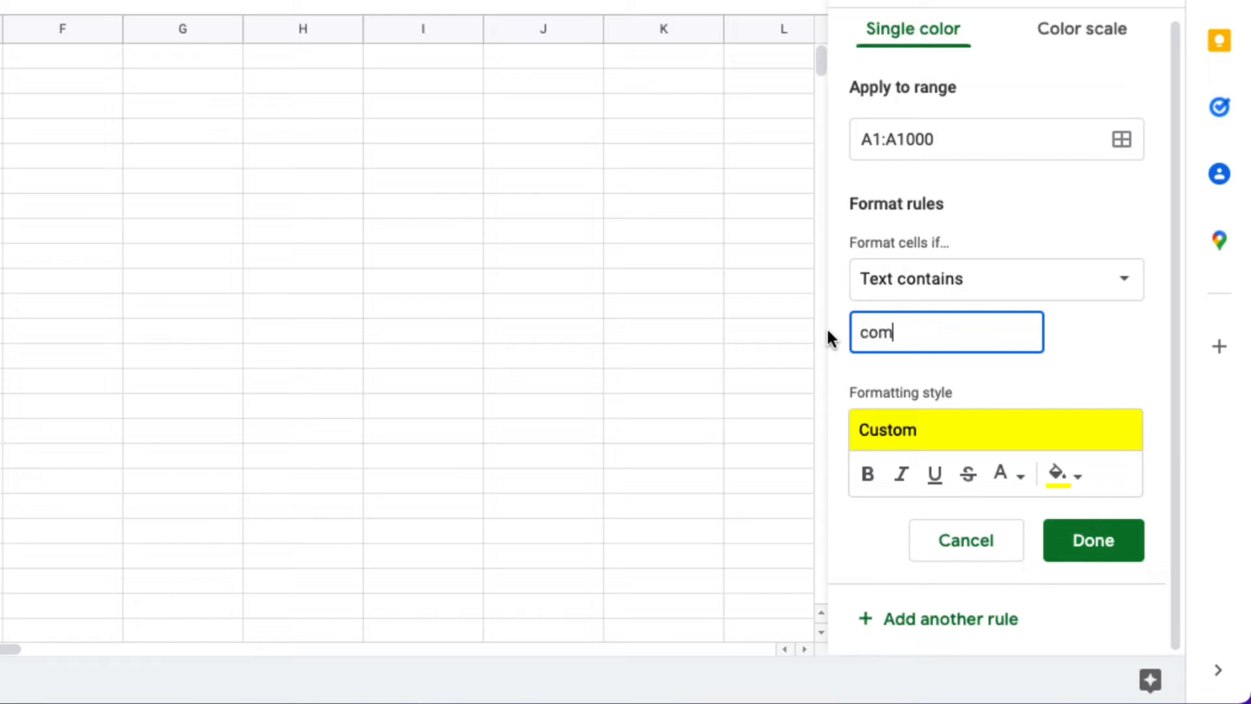
type("pleted")
left_click(960, 438)
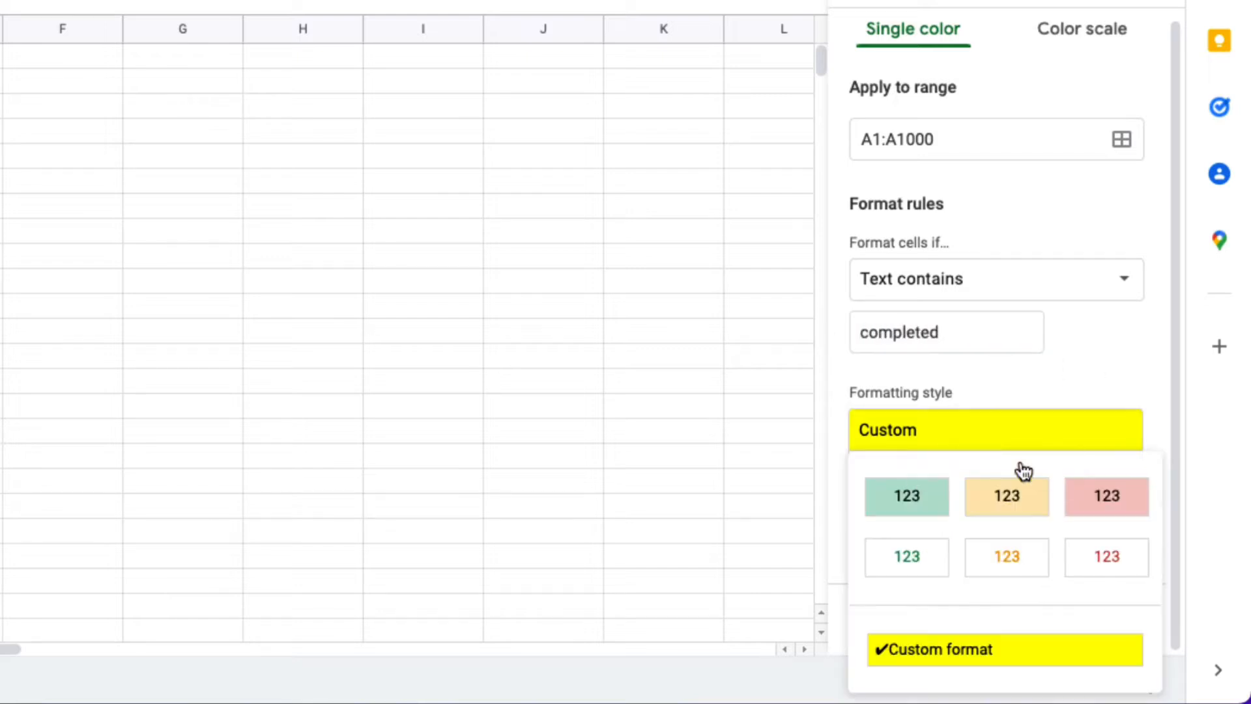
left_click(1080, 429)
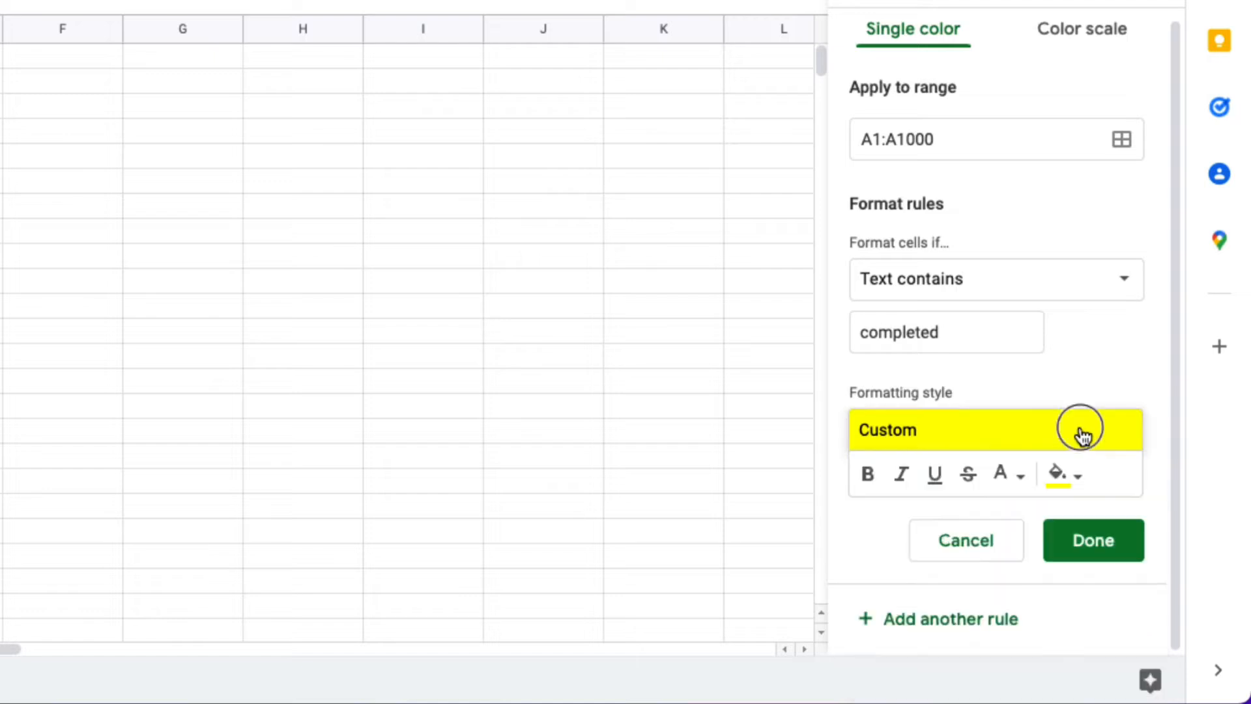
left_click(1062, 475)
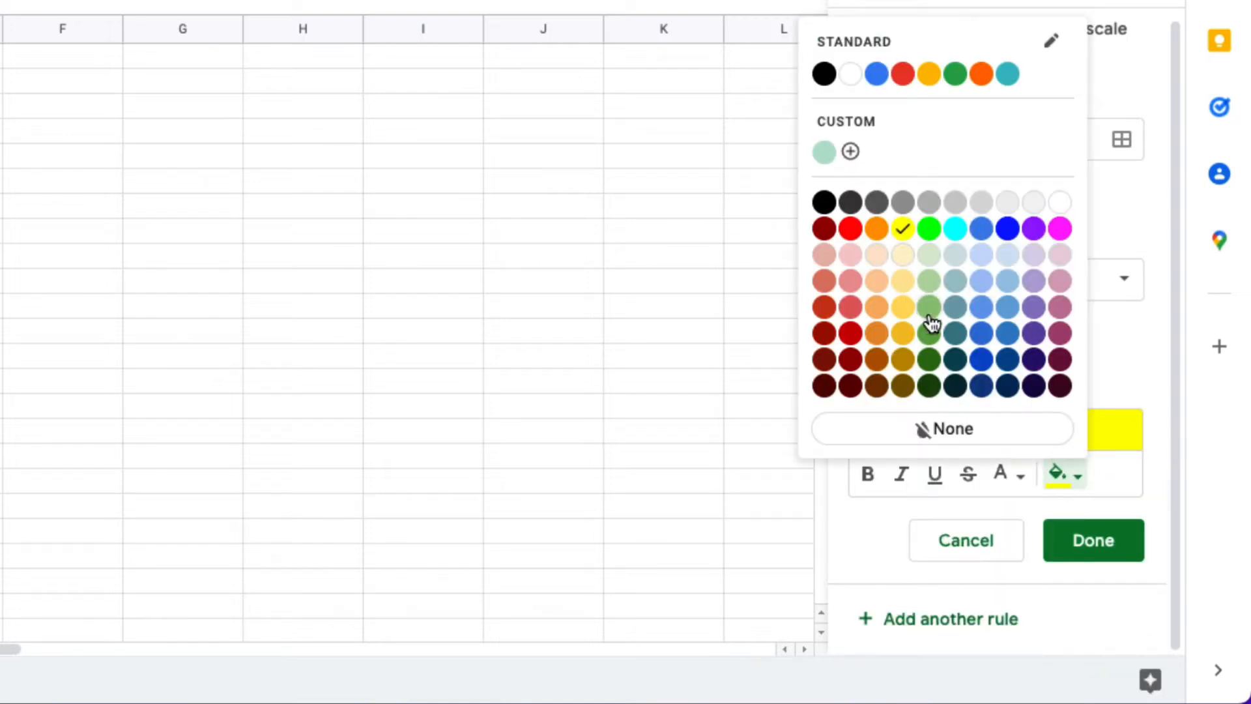
left_click(933, 234)
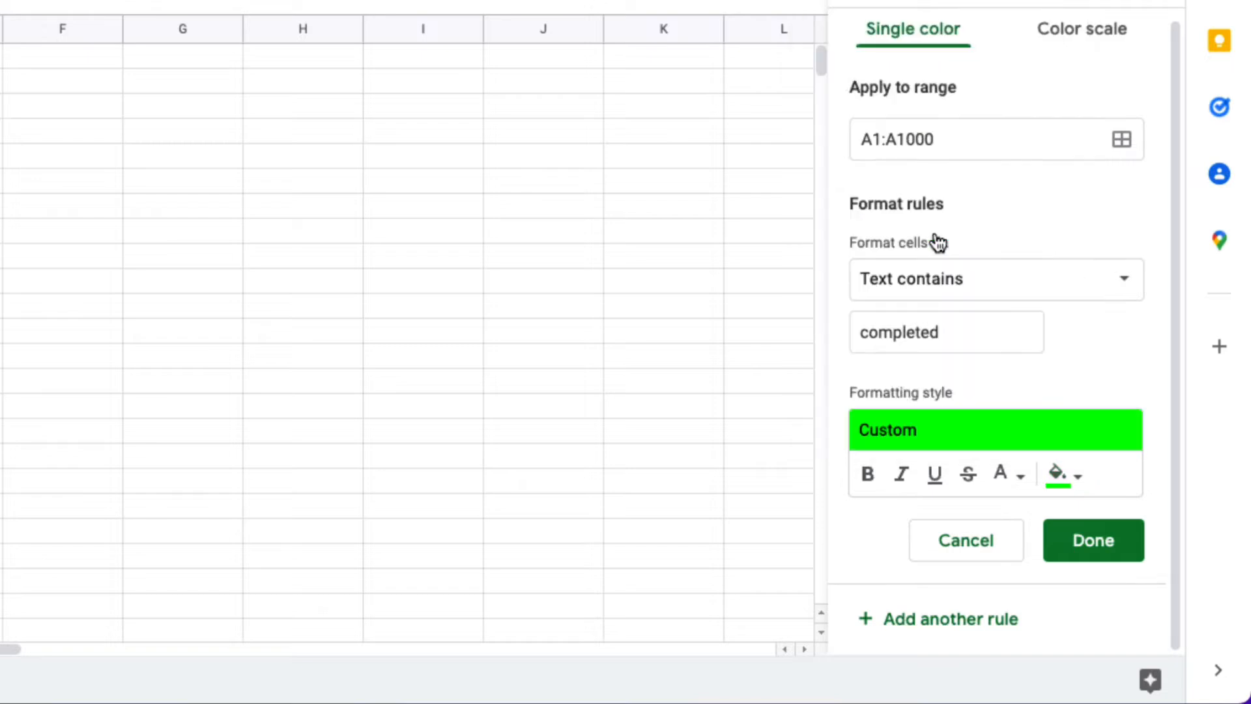
left_click(1104, 555)
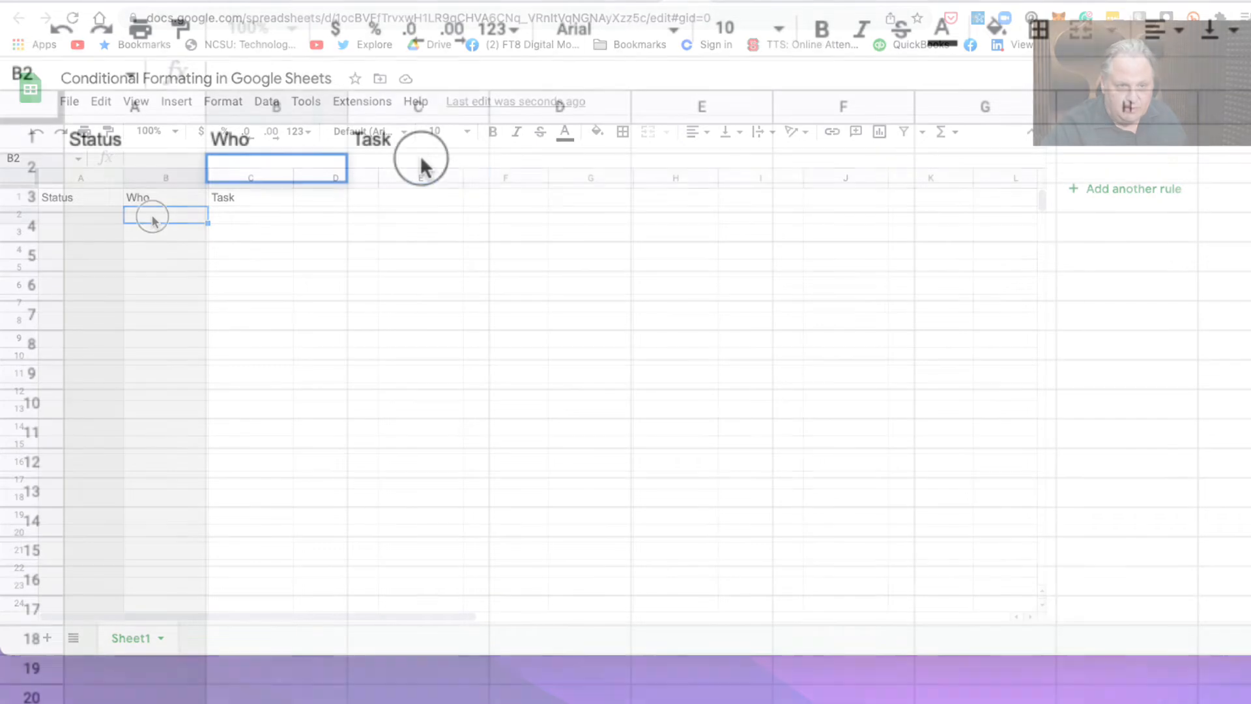
Enter the task "Pick up sticks and pinecones" in cell C2.
left_click(420, 158)
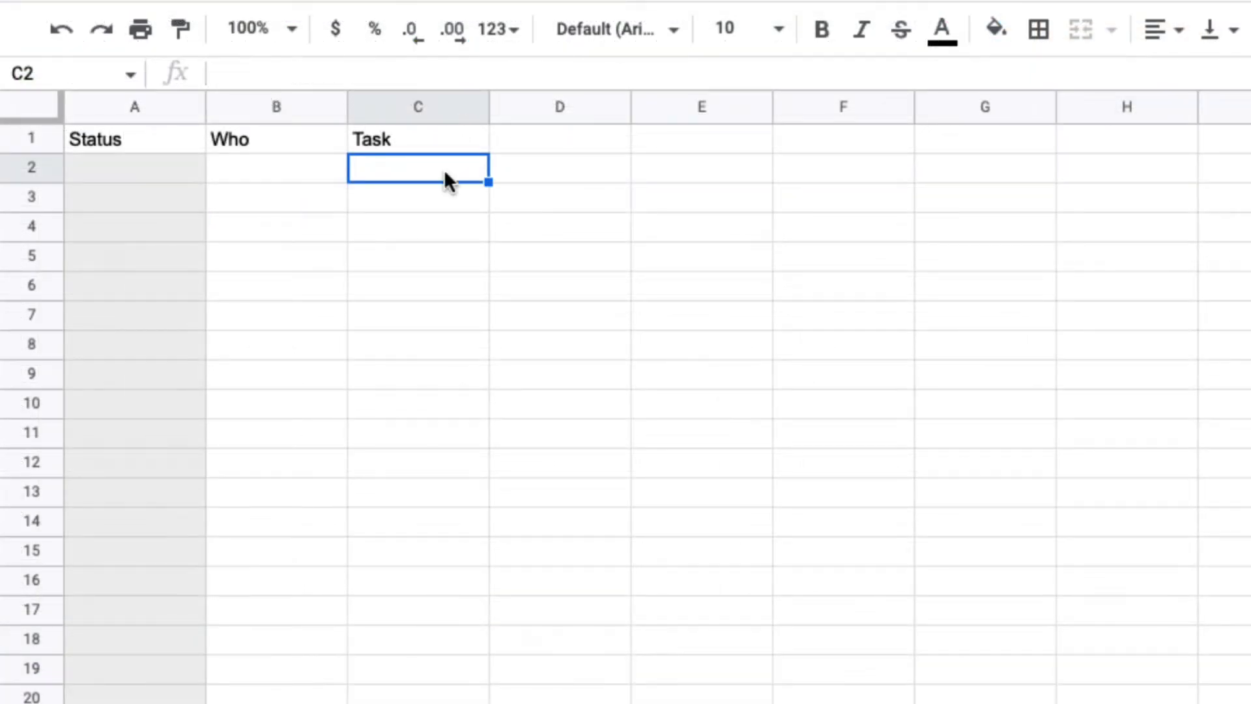
left_click(404, 168)
double_click(409, 170)
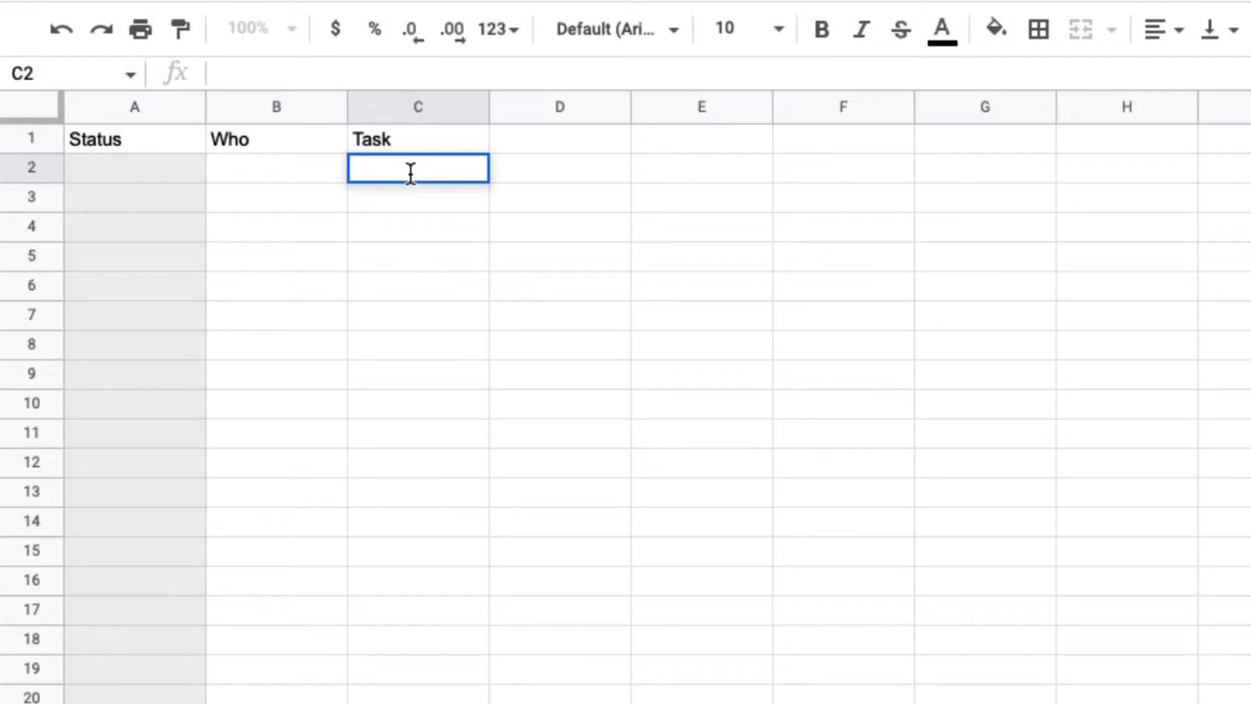
type("Pick up")
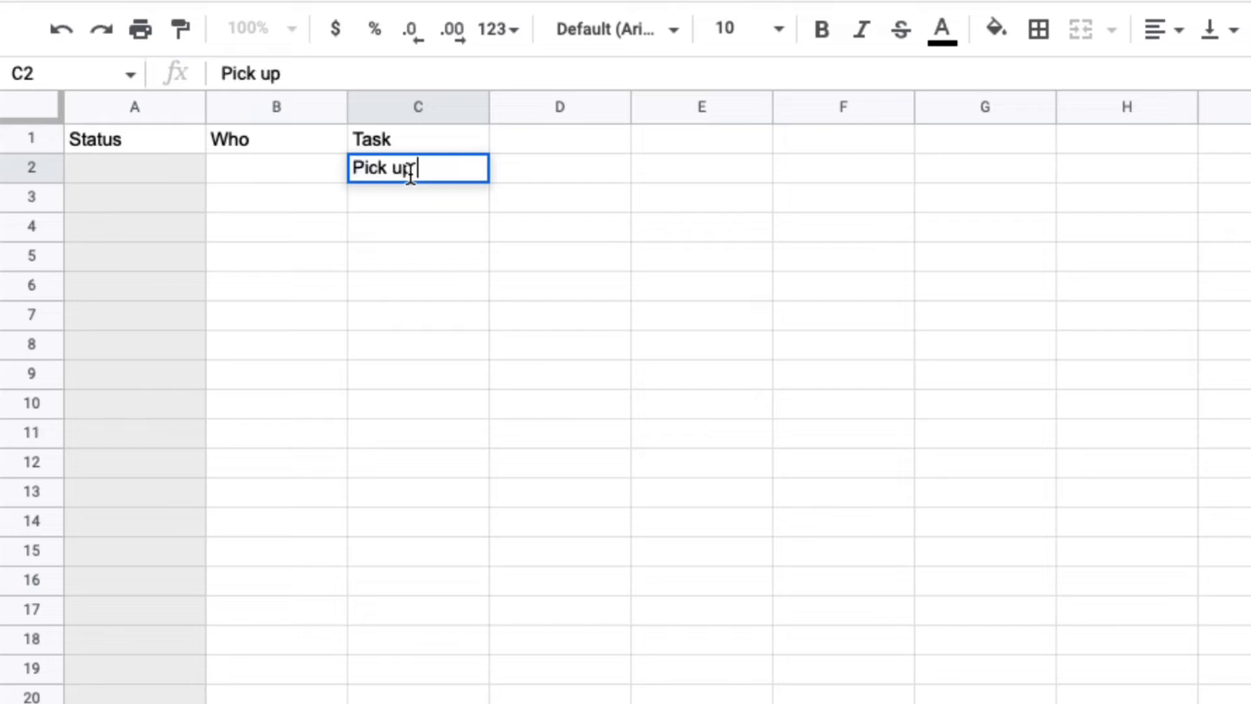
type(" sticks and p")
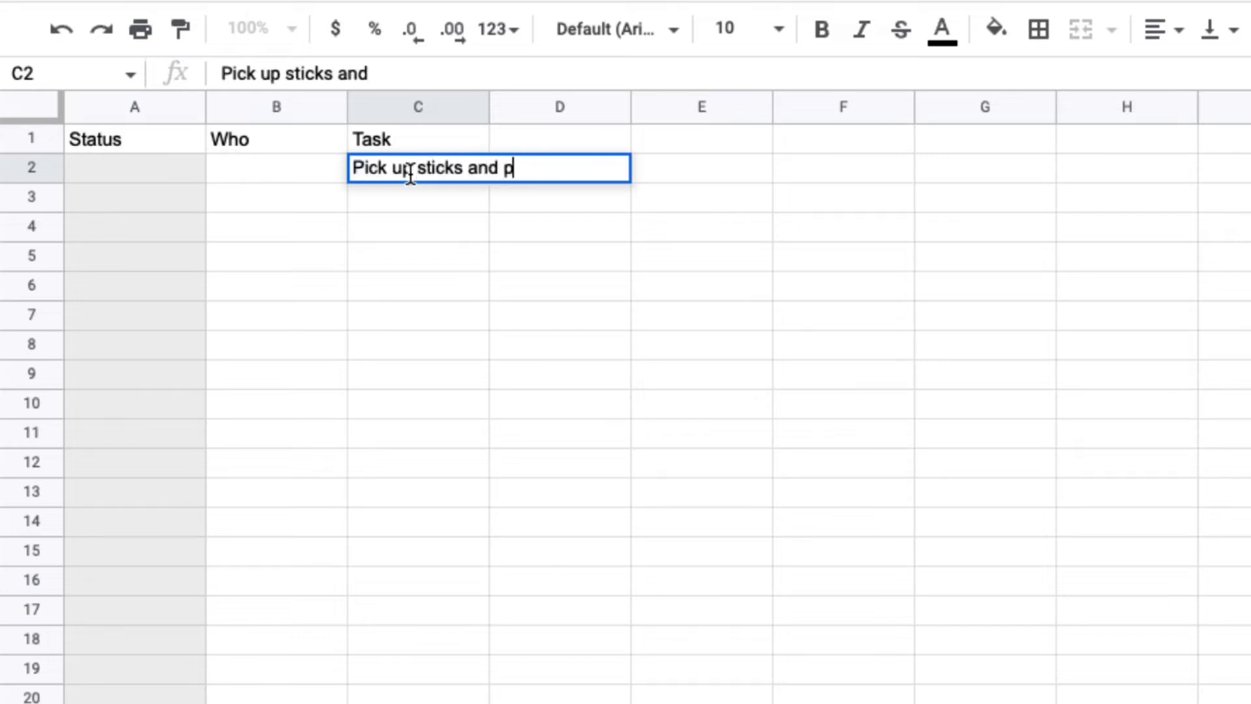
type("inecones")
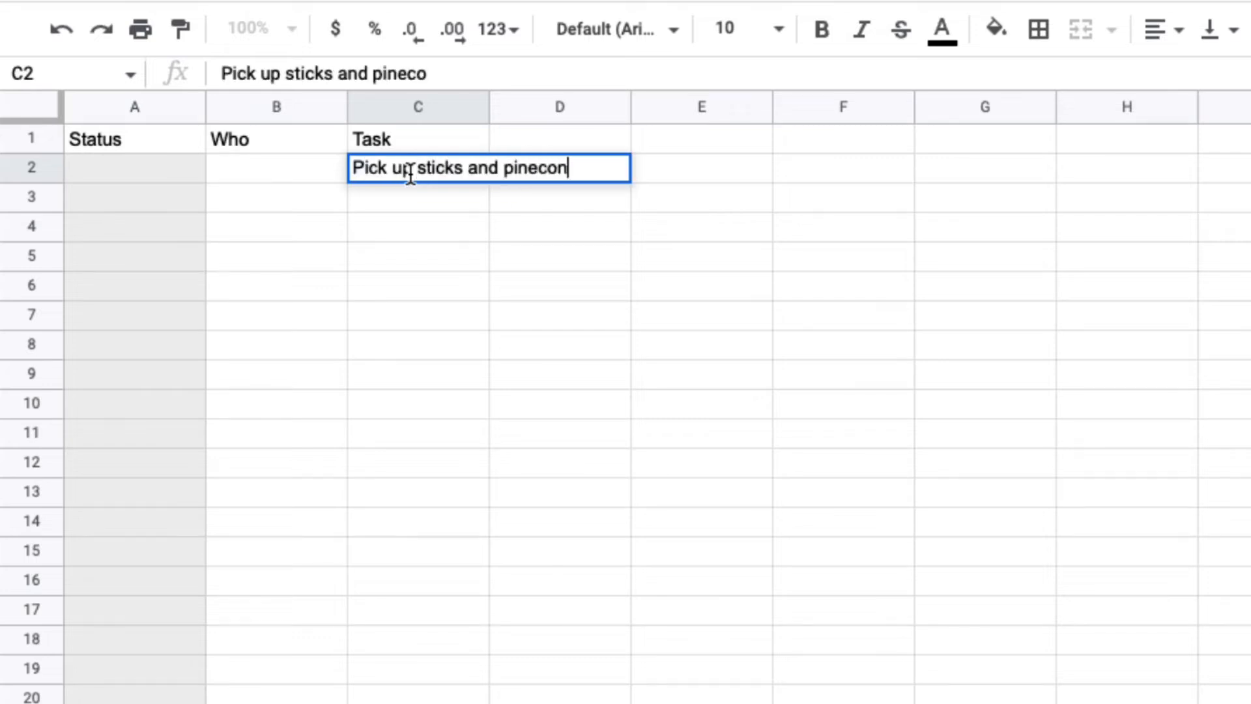
Enter the tasks "Mow the lawn" in C3 and "Blow off driveway" in C4.
left_click(385, 202)
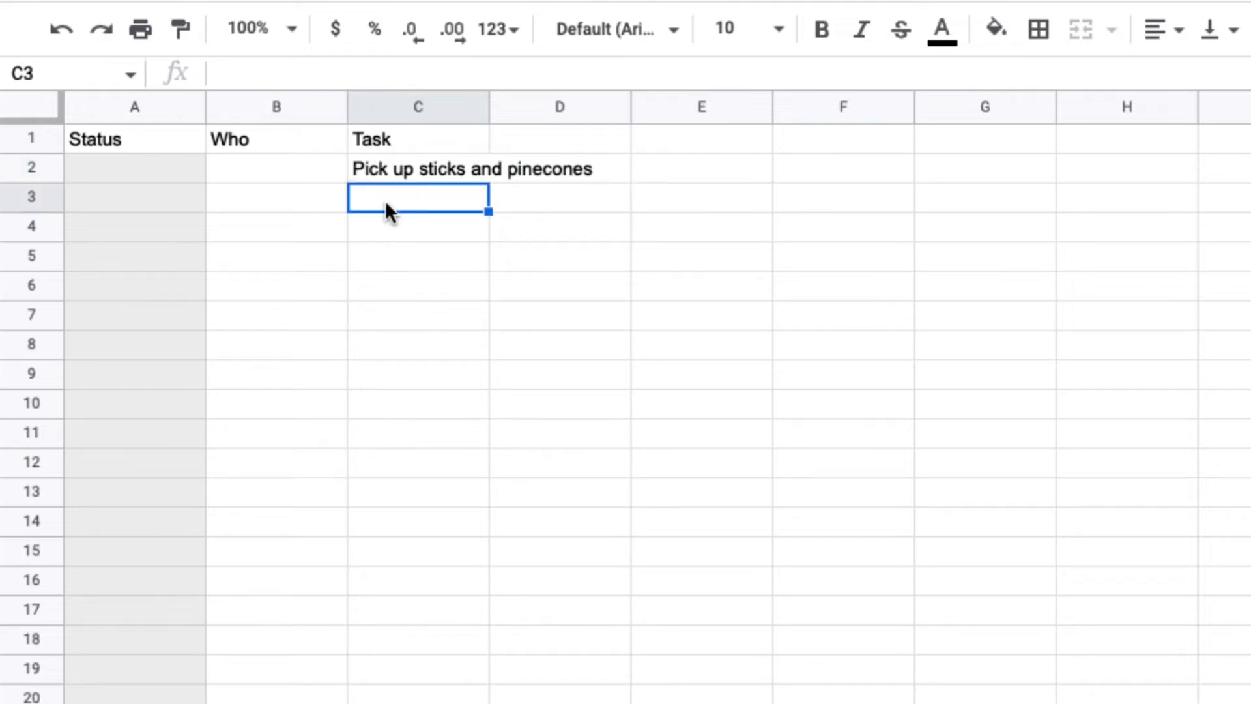
type("M")
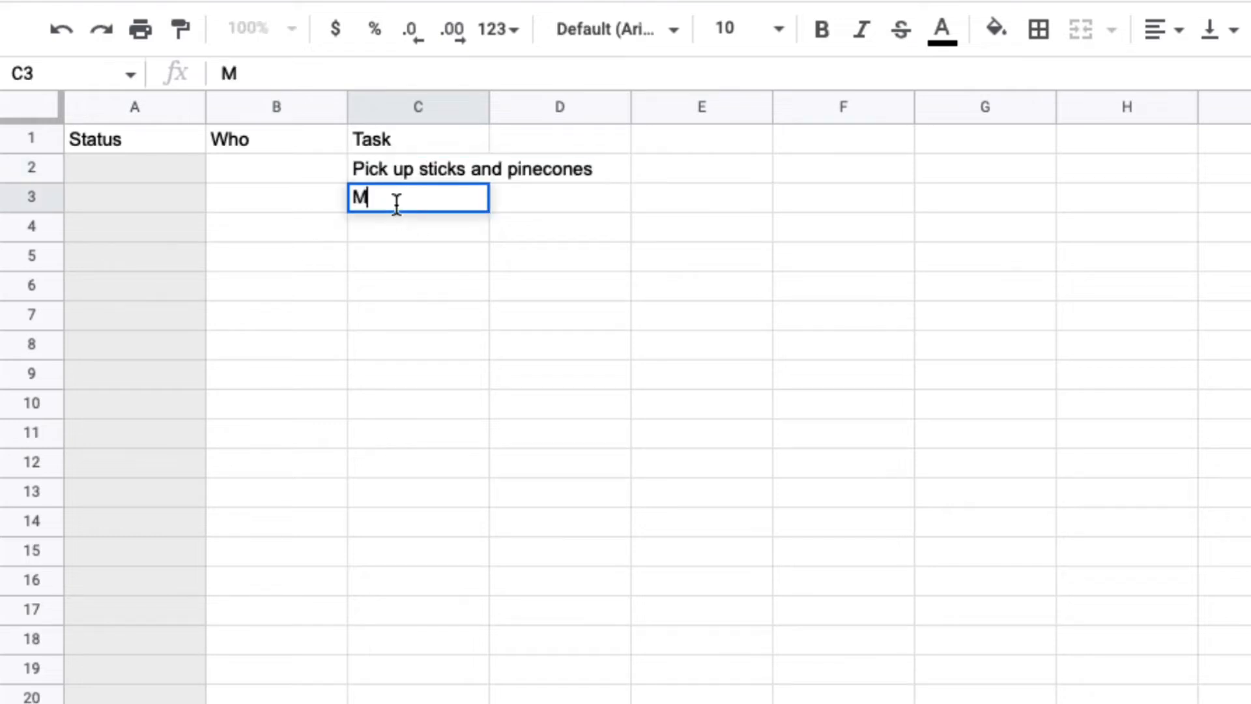
type("ow the lawn")
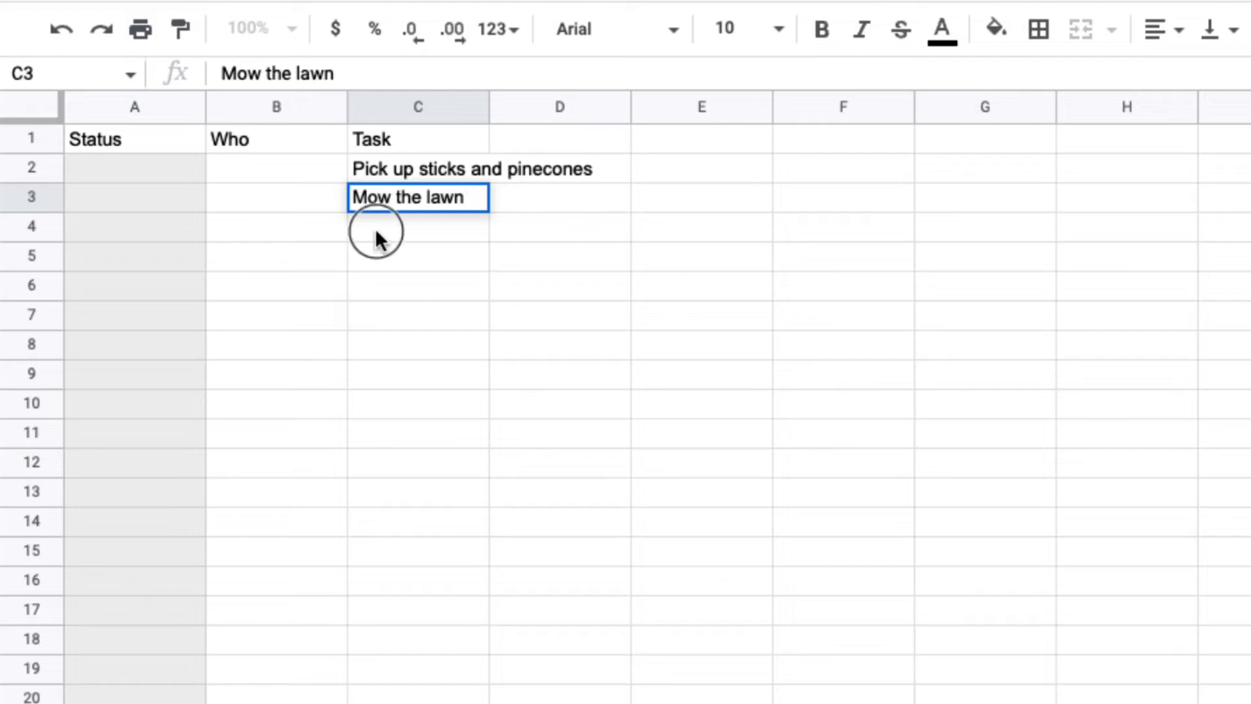
left_click(377, 231)
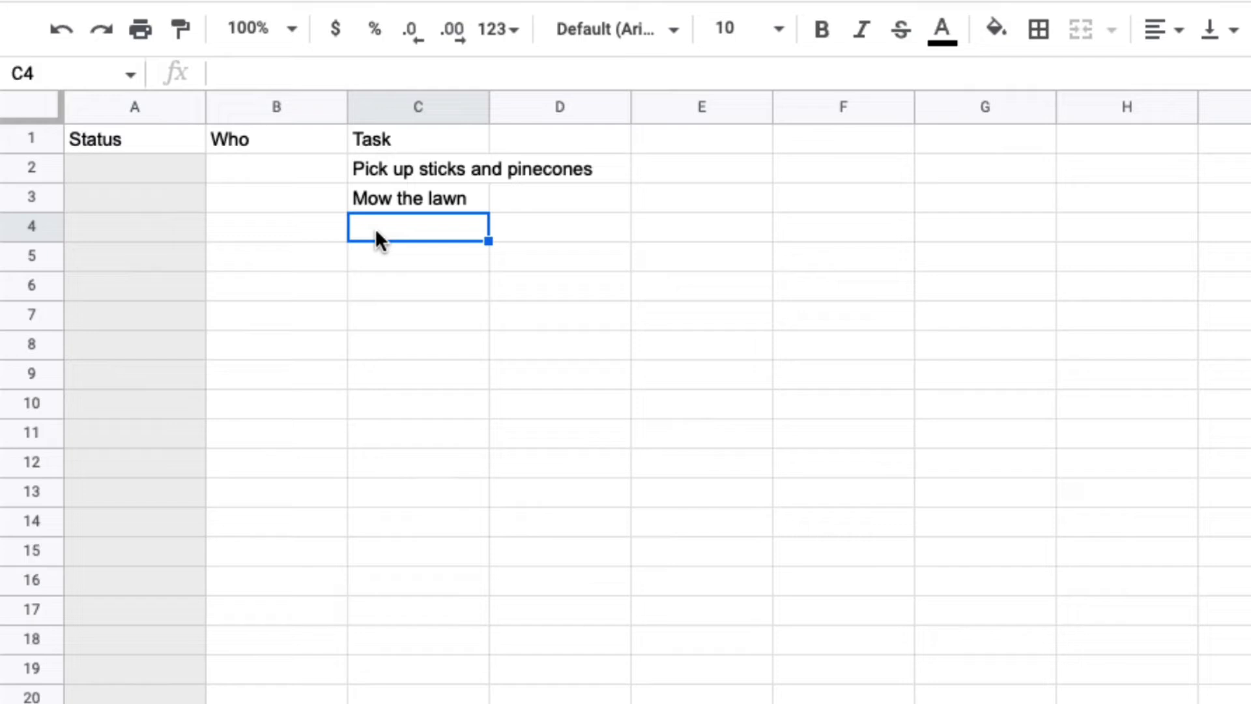
type("Blow off driveway")
left_click(405, 262)
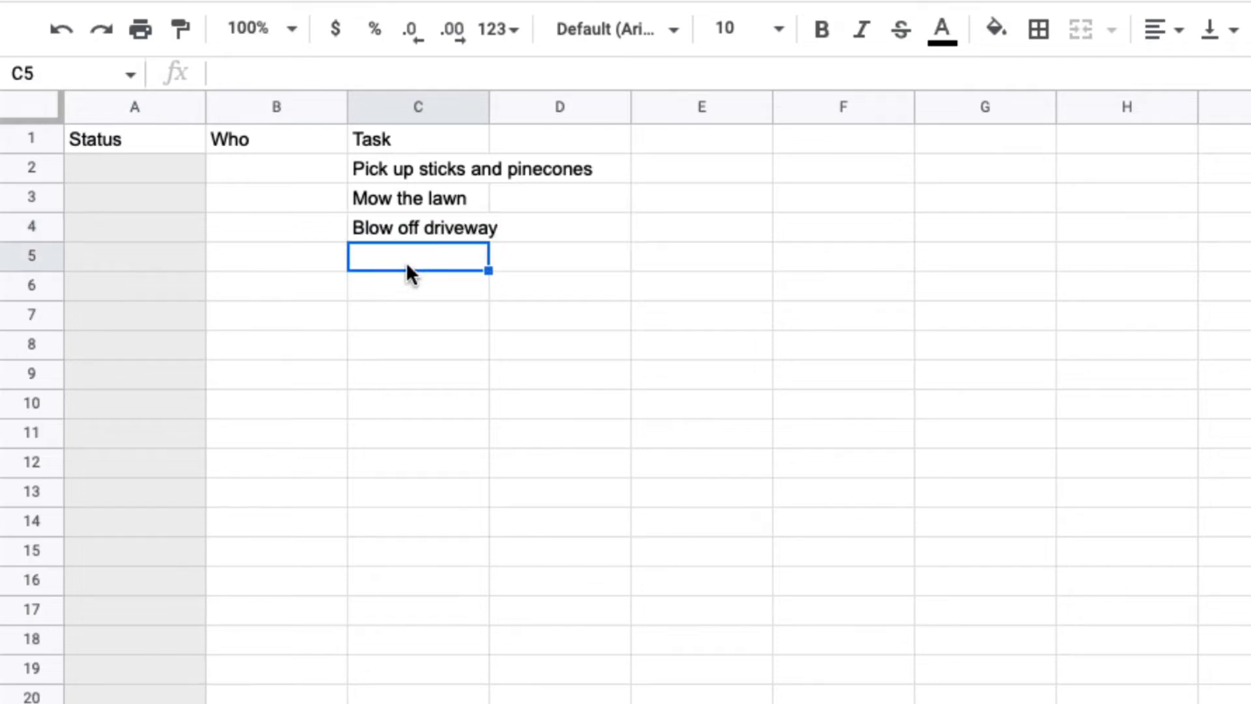
Fill the Who column in B2:B4 with the first name and last initial of the person assigned to each task.
double_click(276, 169)
type("M")
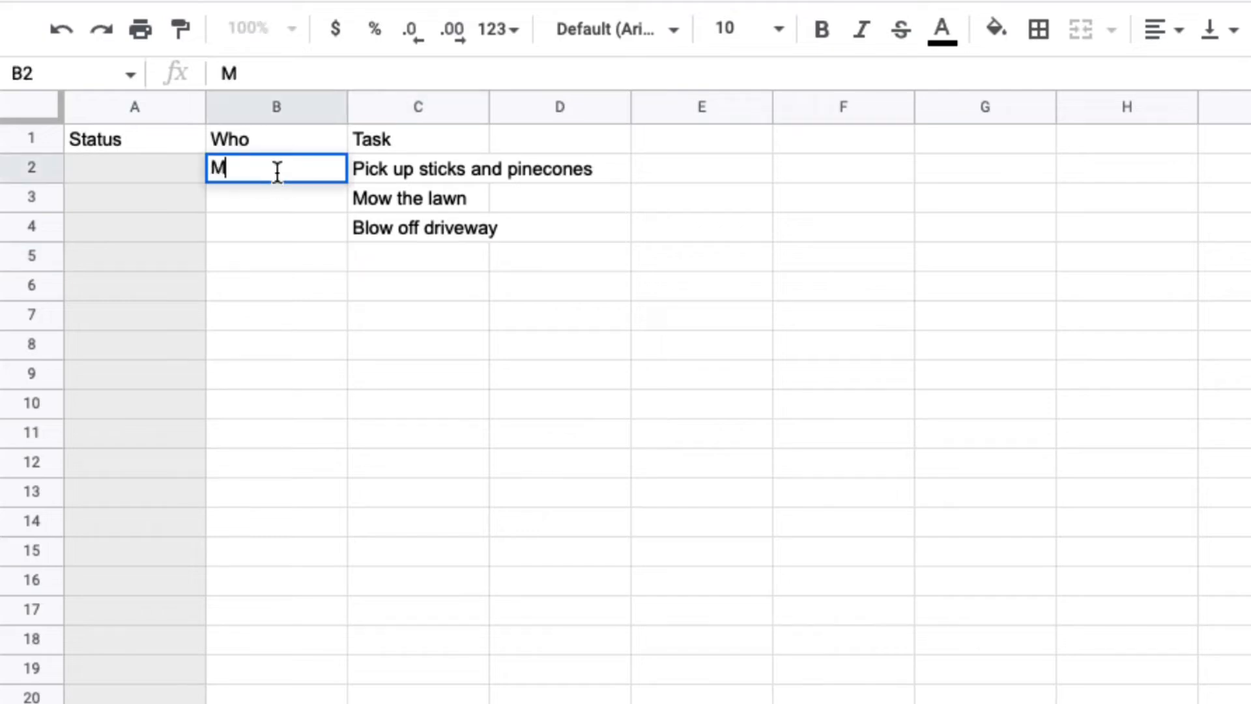
type("artin B")
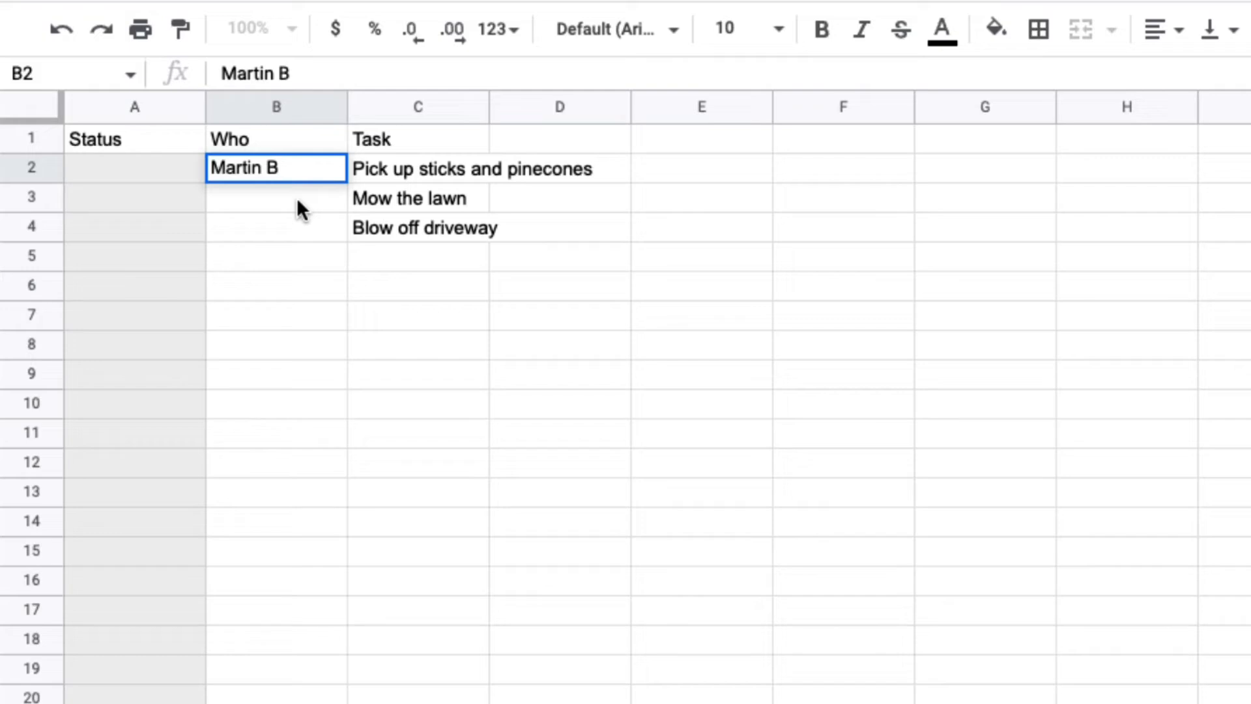
left_click(296, 198)
type("Jim J")
double_click(278, 226)
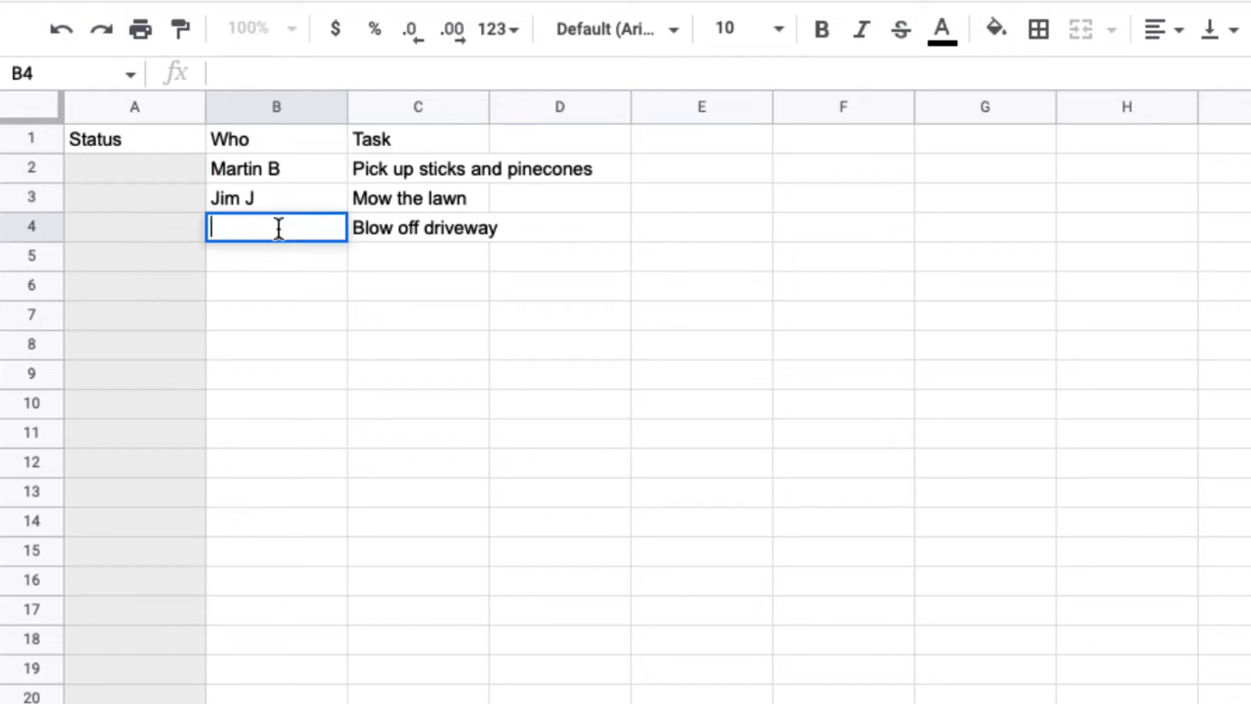
type("Barbara B")
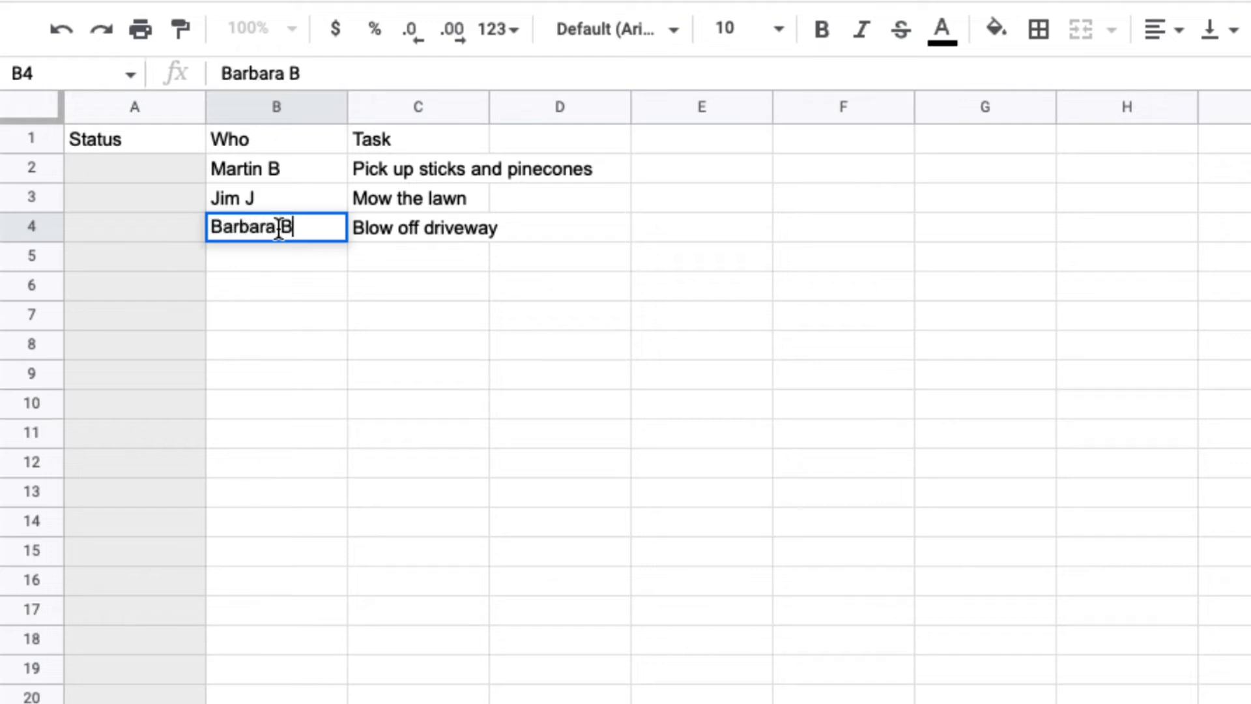
left_click(322, 283)
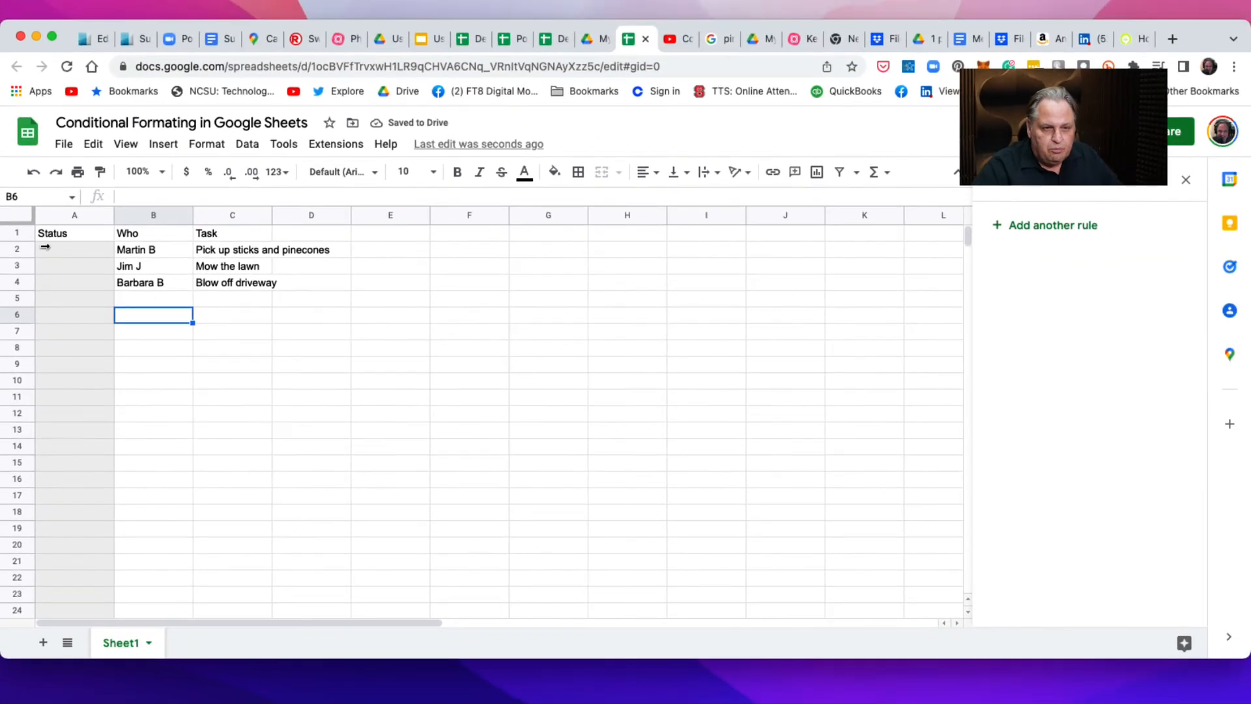
Set the status of the "Pick up sticks and pinecones" task in A2 to "completed".
left_click(51, 252)
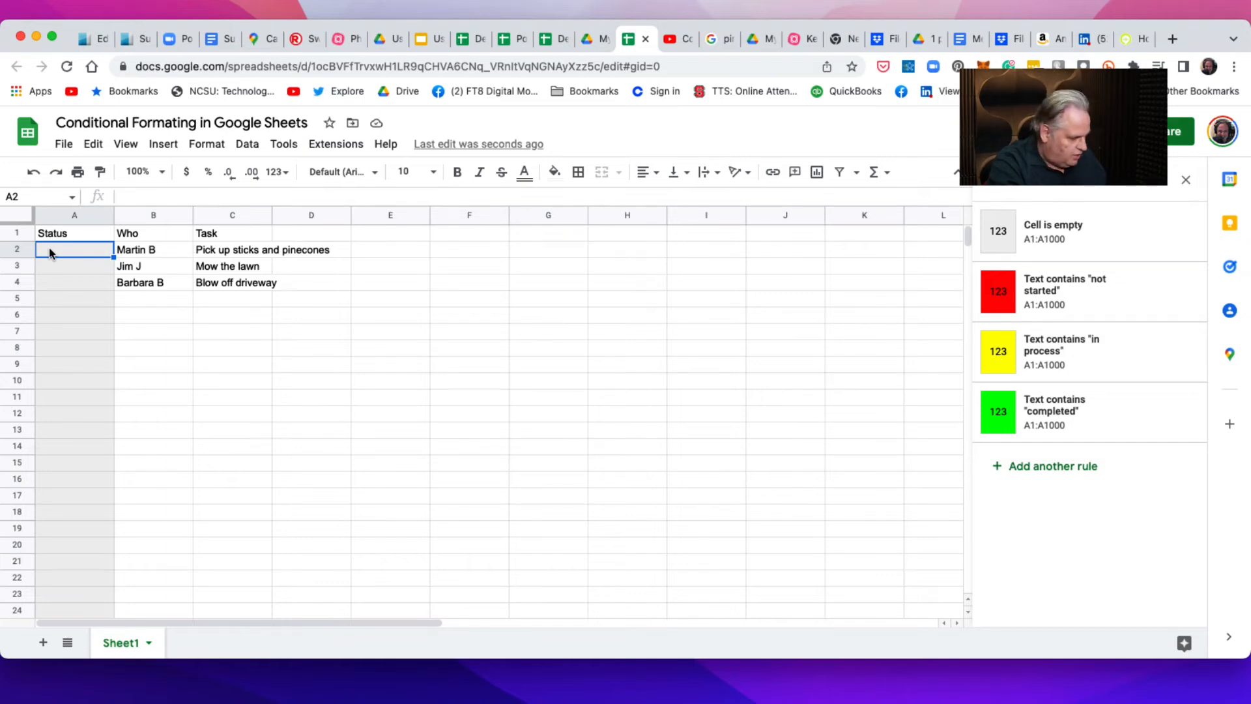
type("completed")
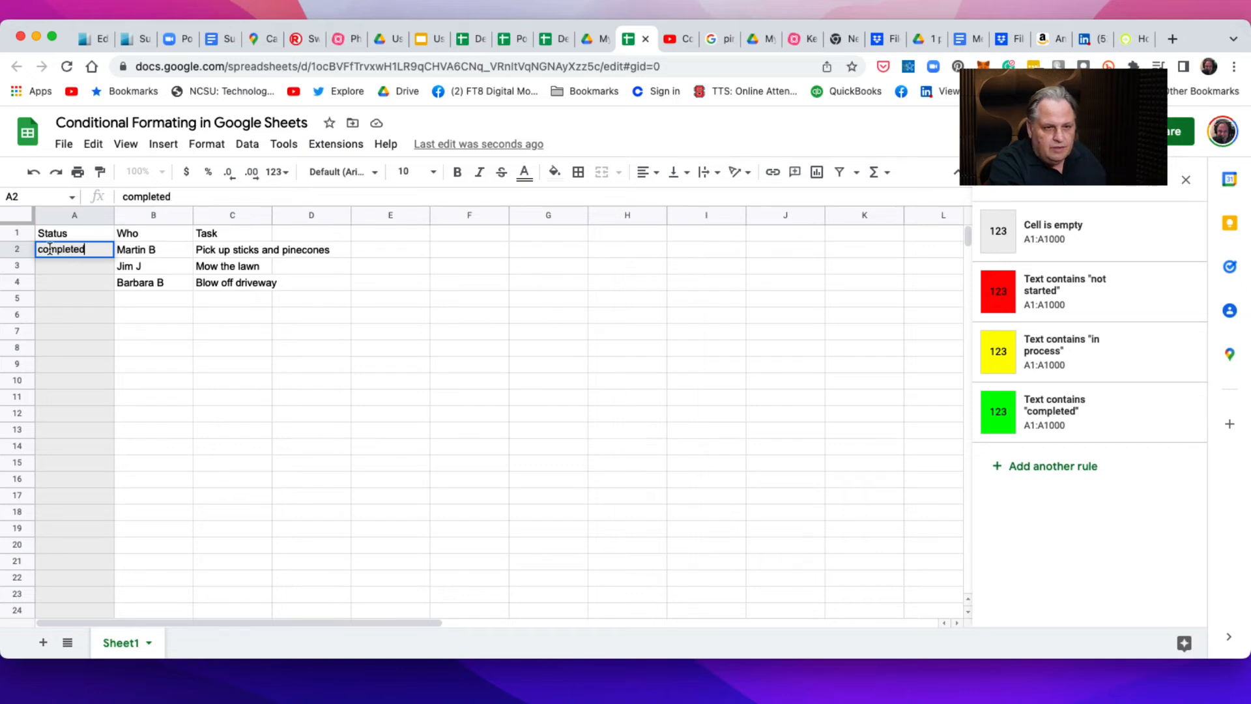
key("Tab")
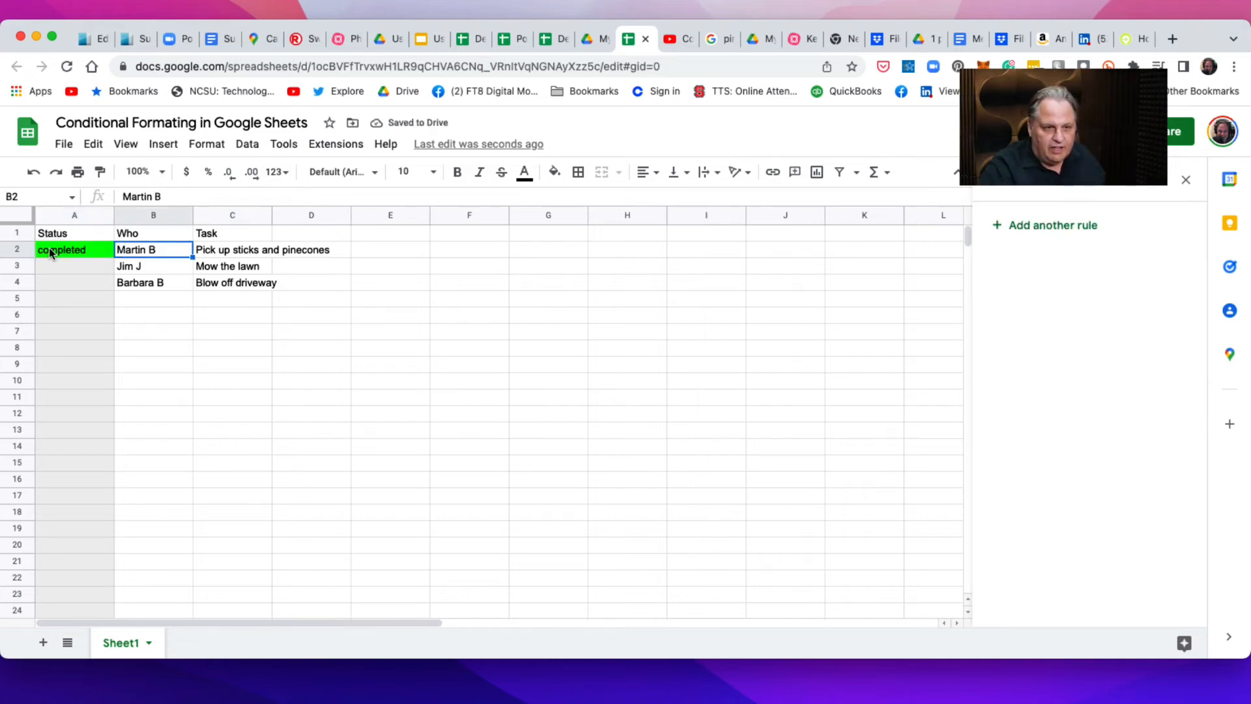
Set the status of the "Mow the lawn" task in A3 to "in process".
left_click(63, 272)
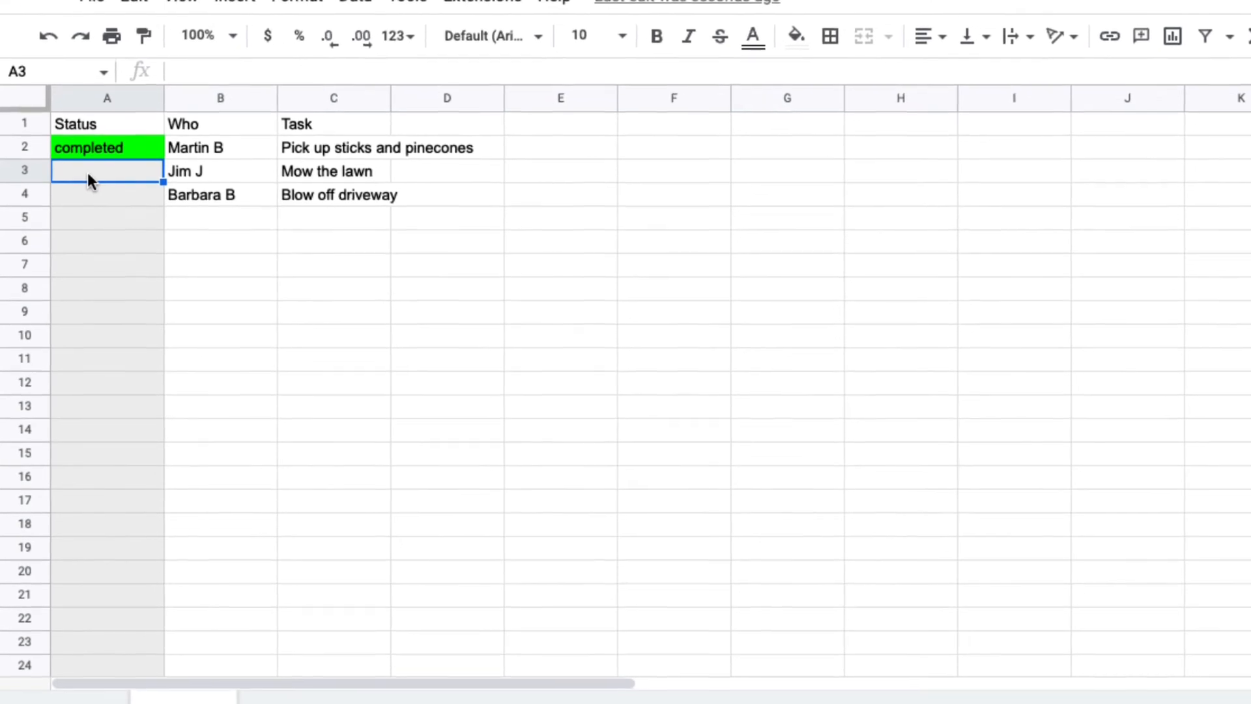
type("in ")
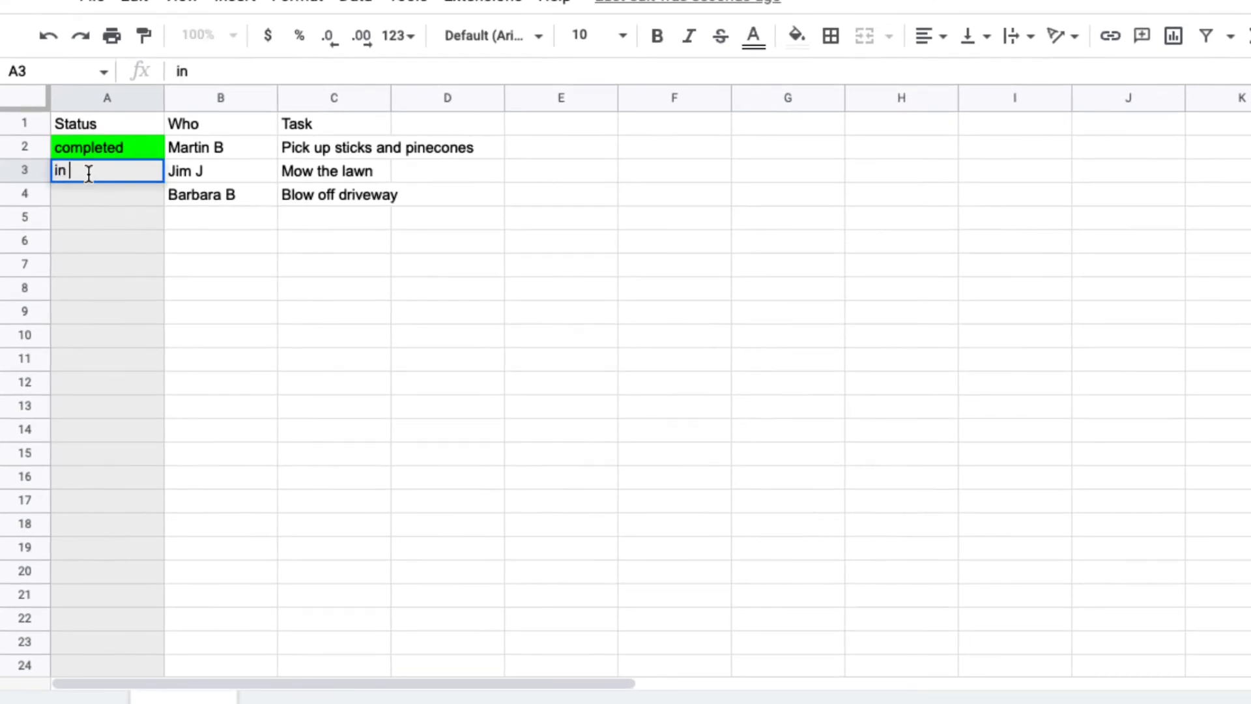
type("proc")
type("ess")
key("Tab")
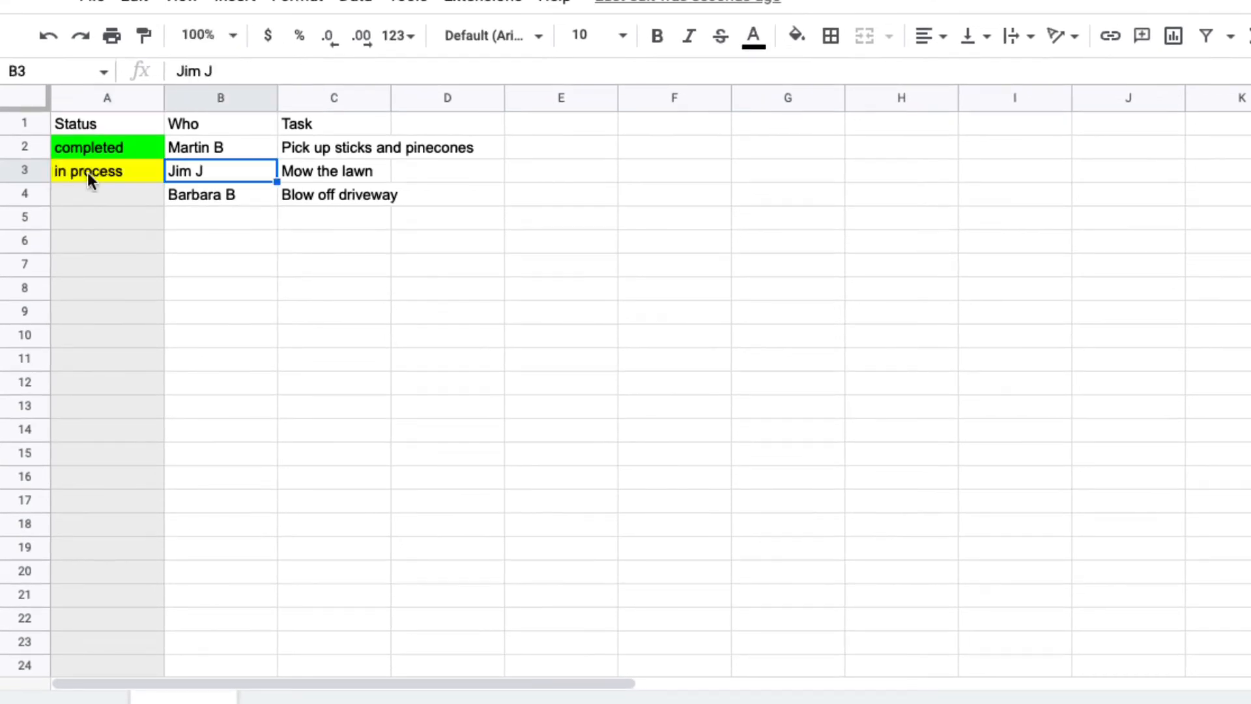
Set the status of the "Blow off driveway" task in A4 to "not started".
left_click(96, 195)
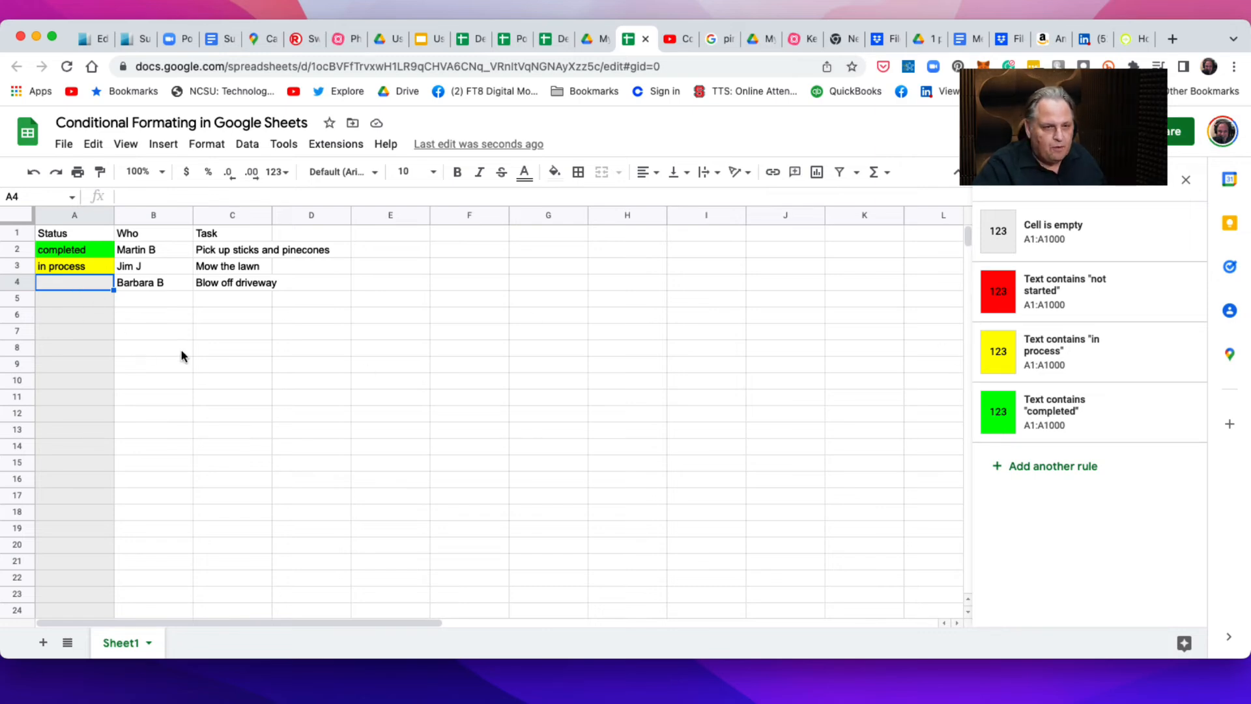
double_click(57, 288)
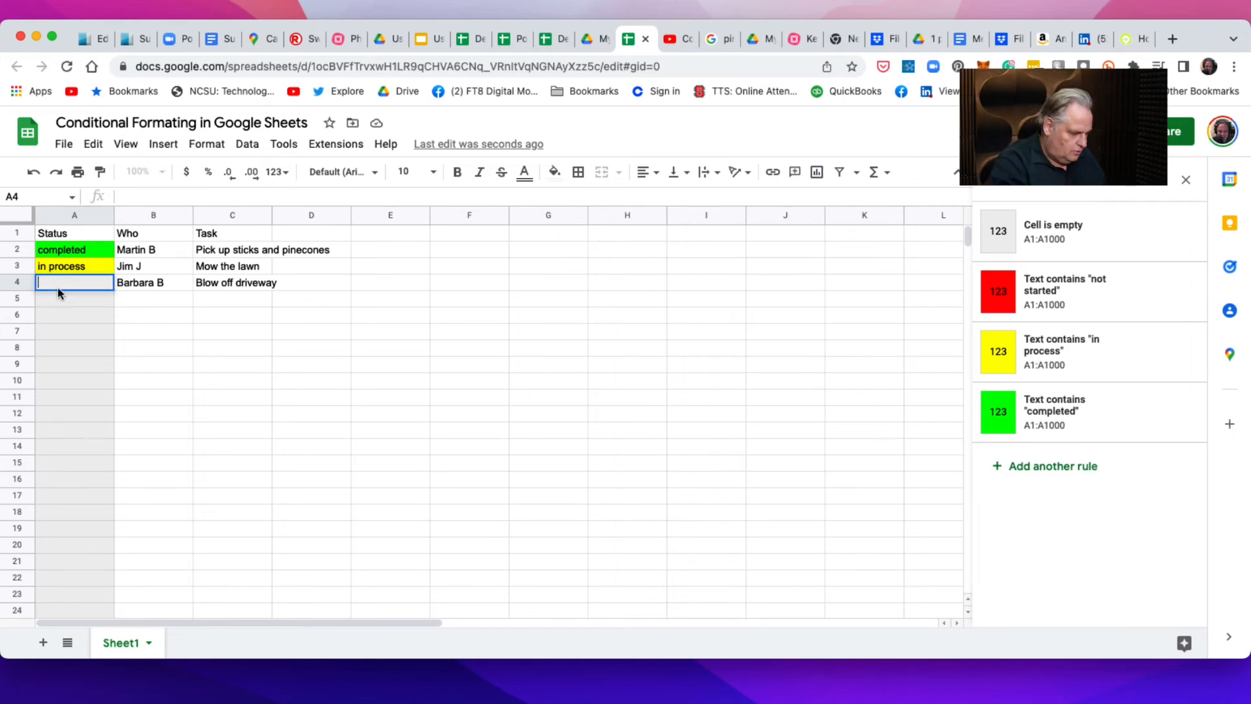
type("not started")
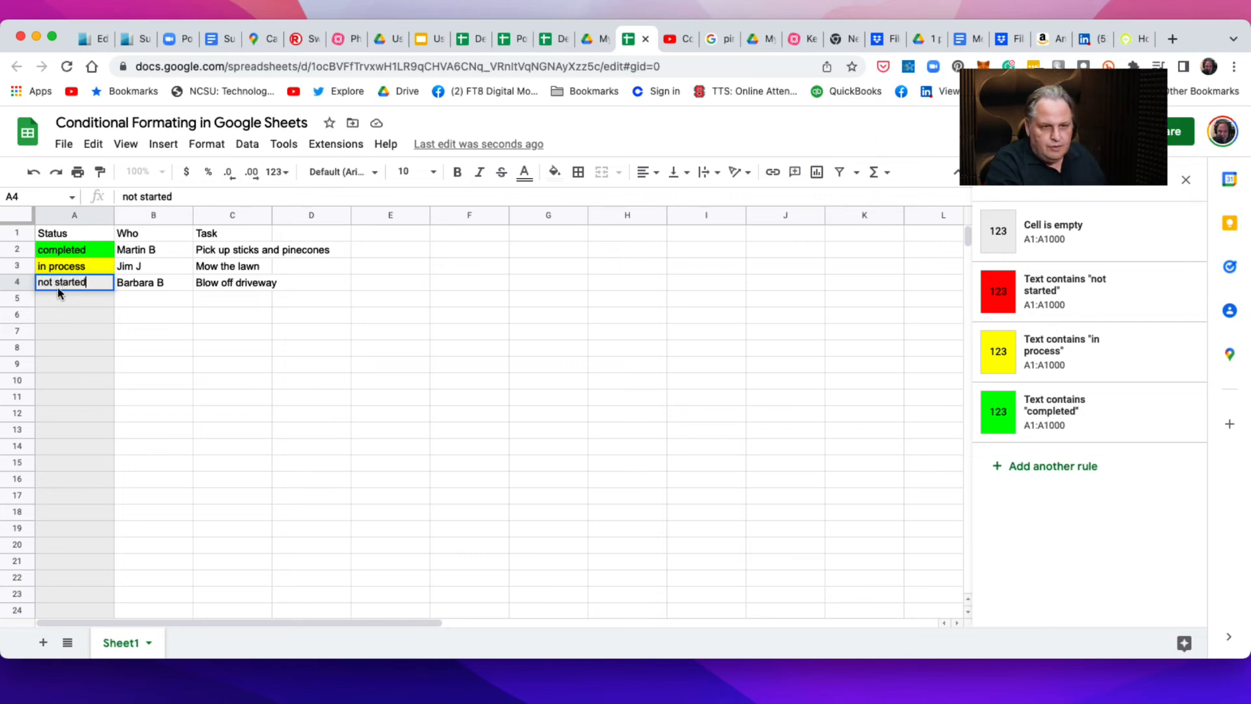
key("Return")
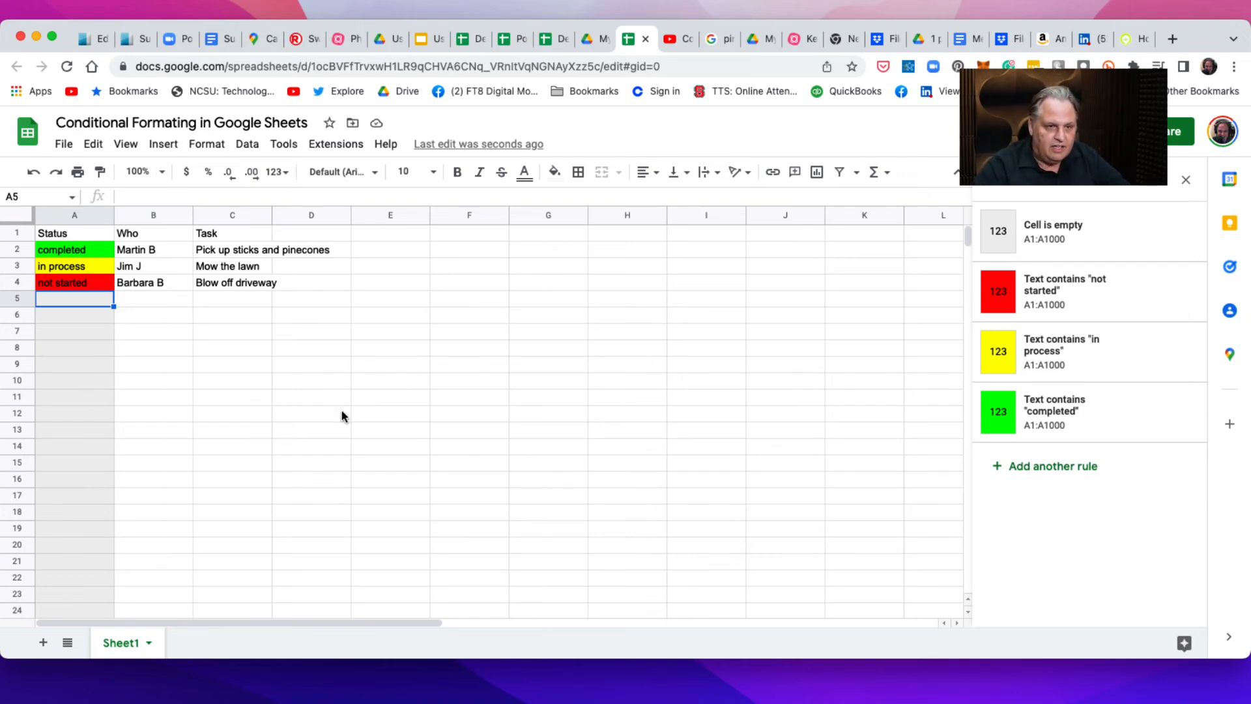
Change the status of the "Mow the lawn" task in A3 to "completed".
left_click(71, 269)
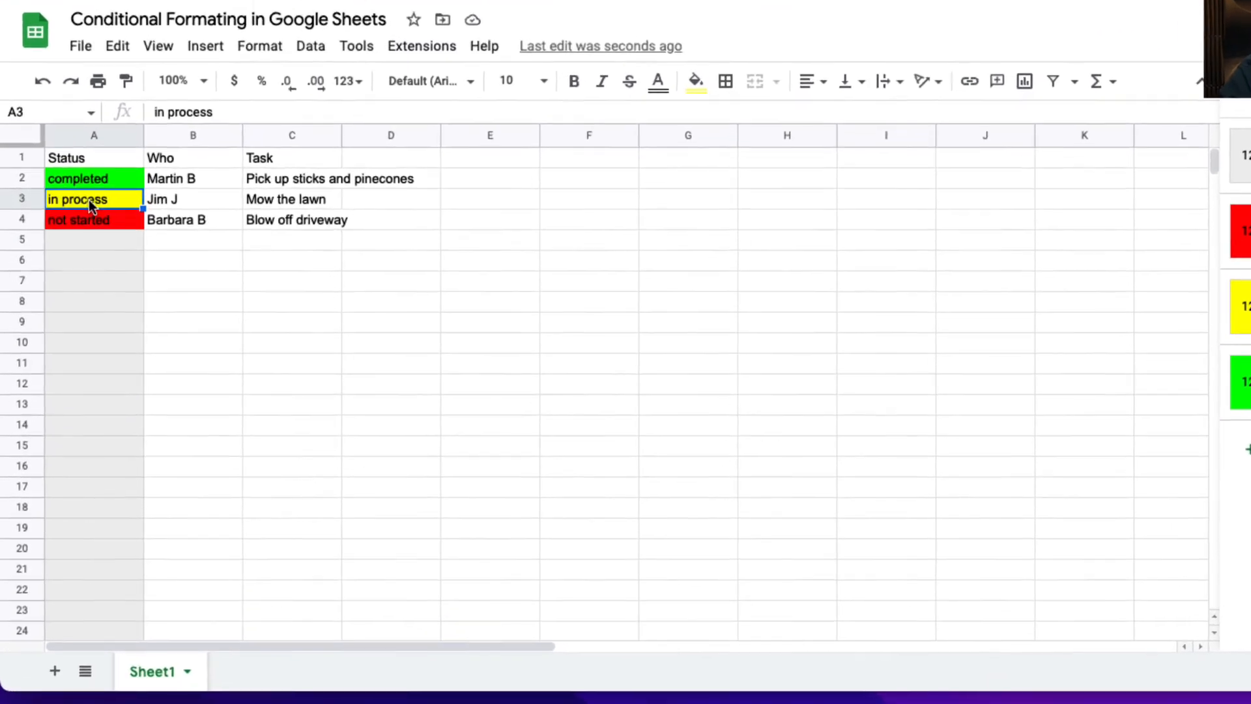
double_click(72, 269)
left_click_drag(125, 181, 6, 178)
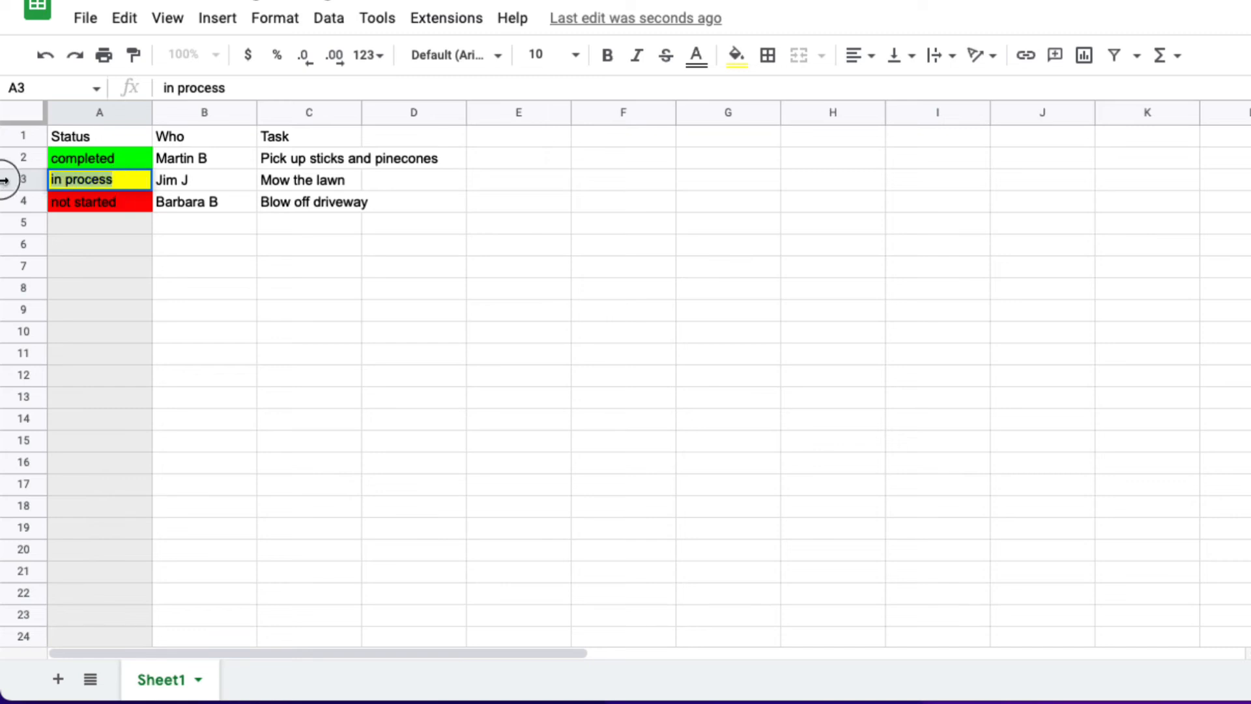
type("completed")
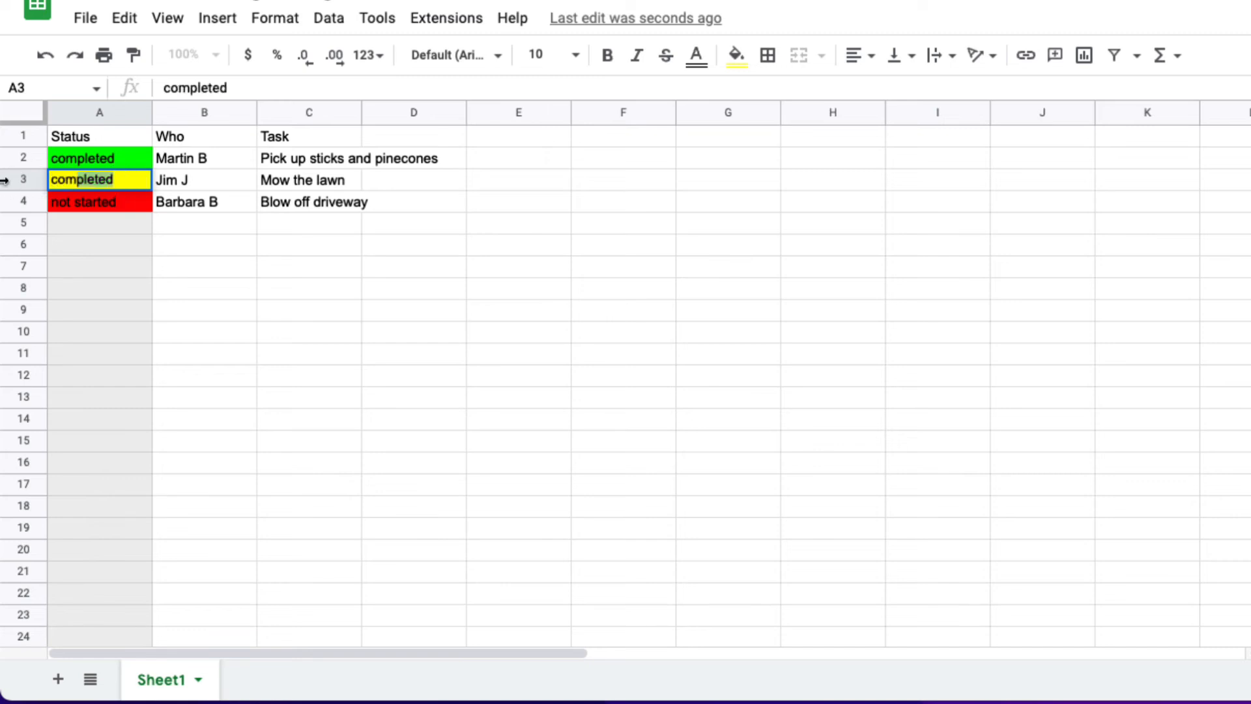
key("Return")
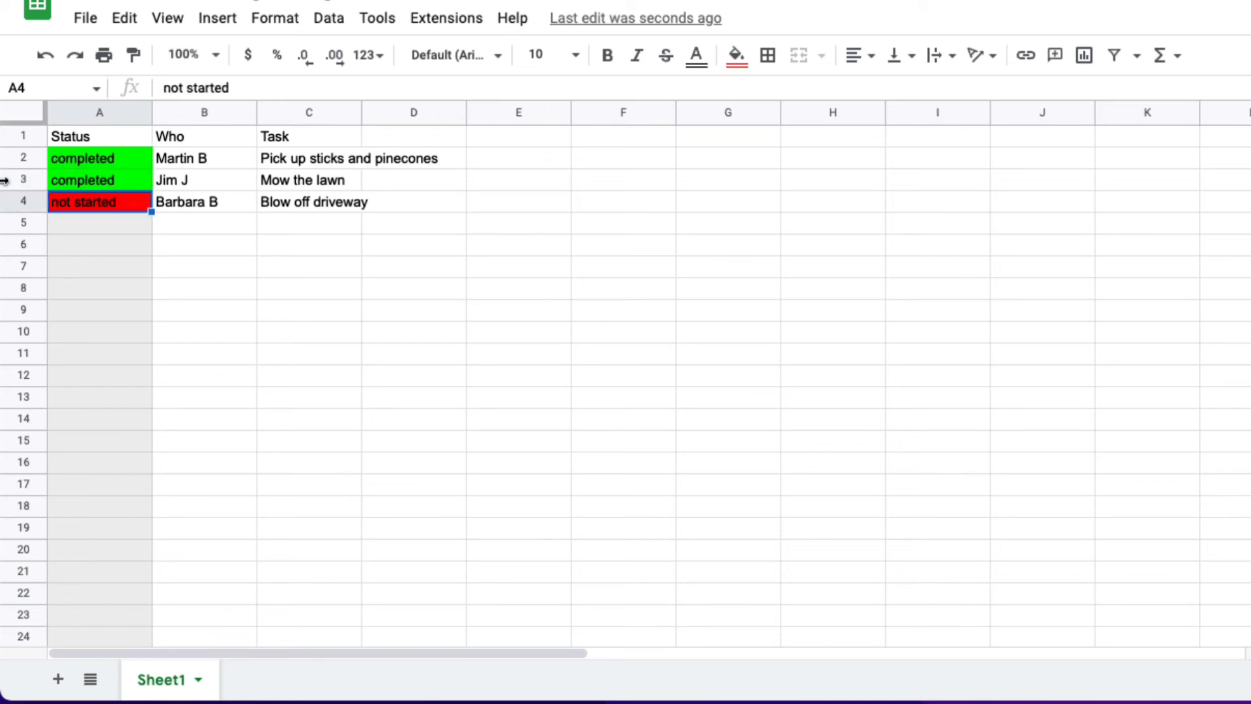
Replace the status of the "Blow off driveway" task in A4 with "completed".
double_click(109, 213)
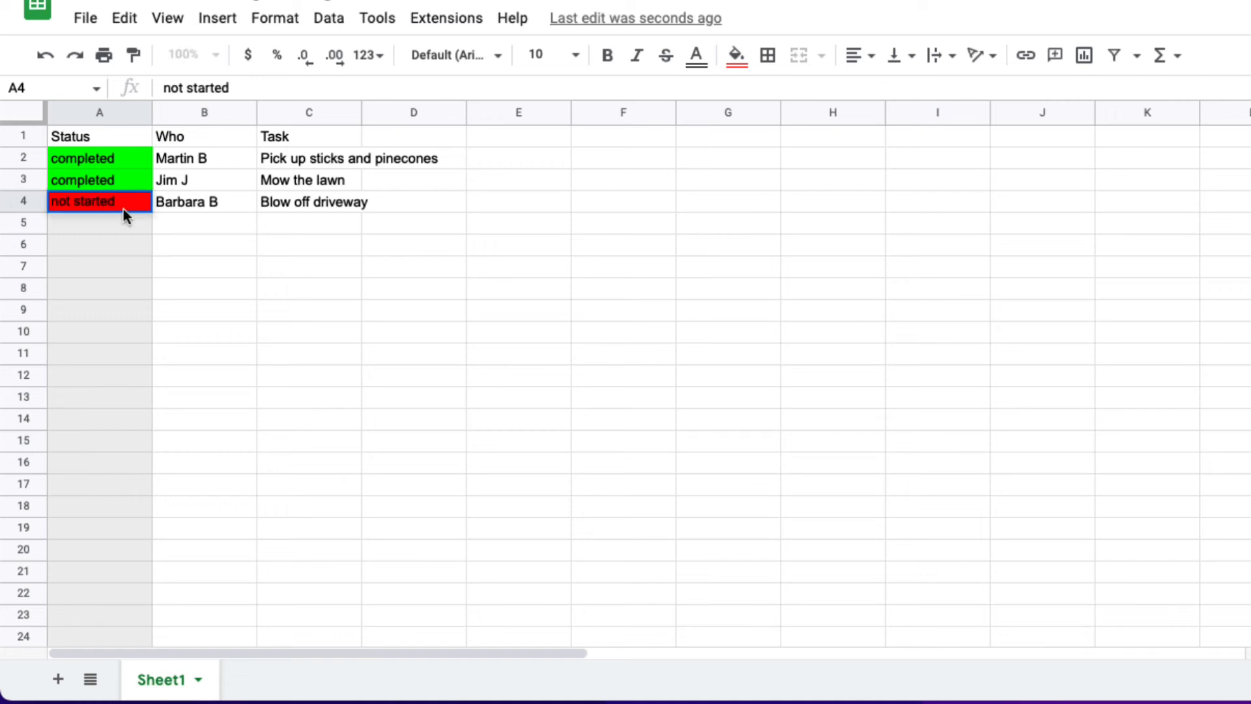
key("BackSpace")
key("BackSpace")
key("BackSpace")
key("BackSpace")
key("BackSpace")
key("BackSpace")
key("BackSpace")
key("BackSpace")
key("BackSpace")
key("BackSpace")
key("BackSpace")
type("cp")
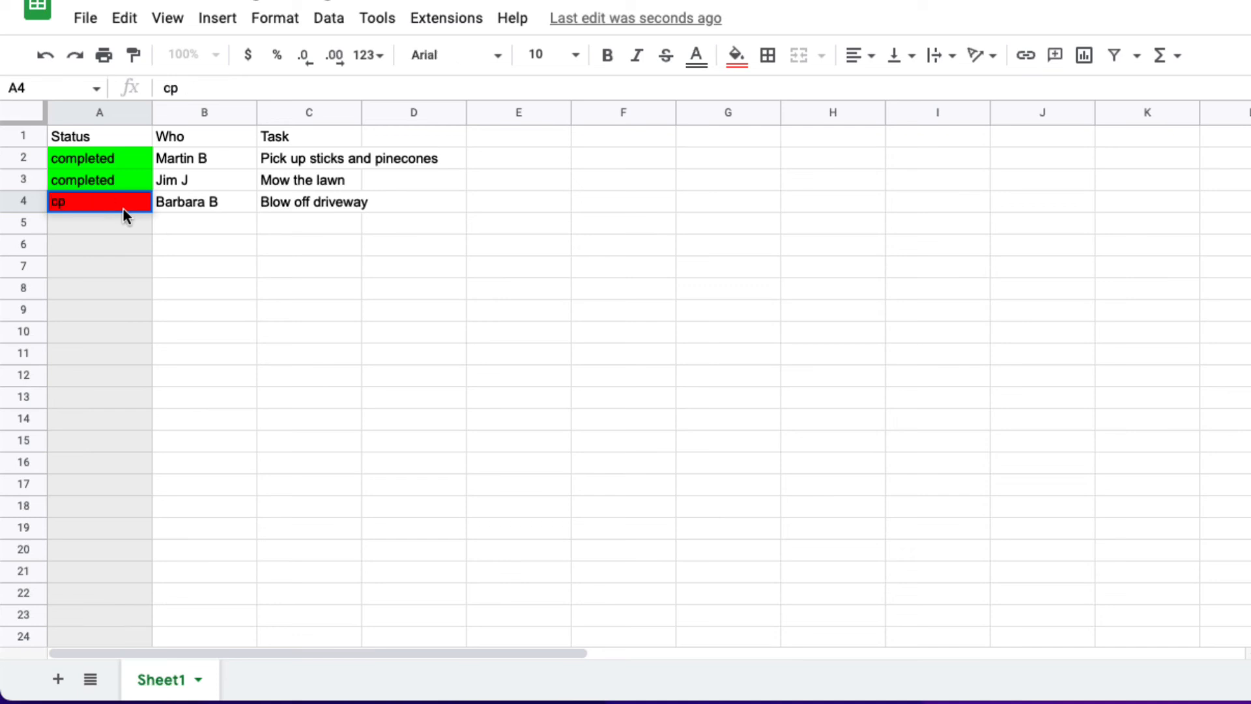
key("BackSpace")
type("o")
key("Tab")
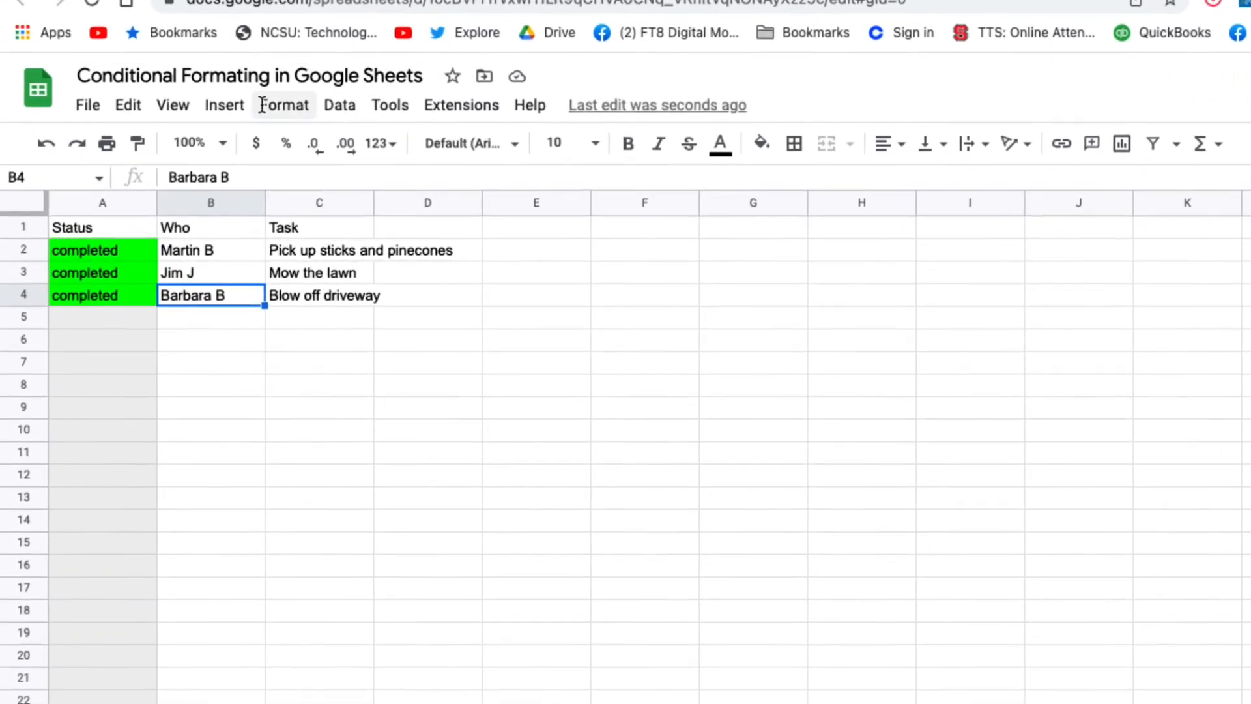
Bring up the sheet's formatting commands to locate conditional formatting.
left_click(267, 106)
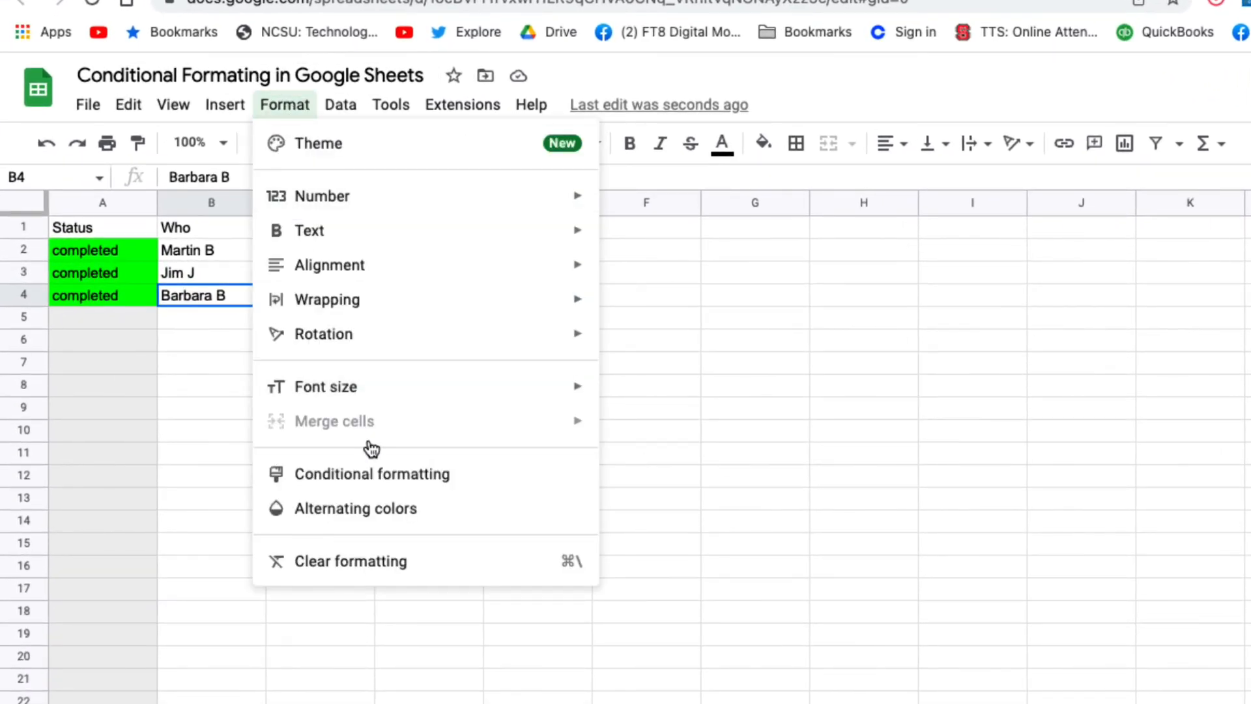